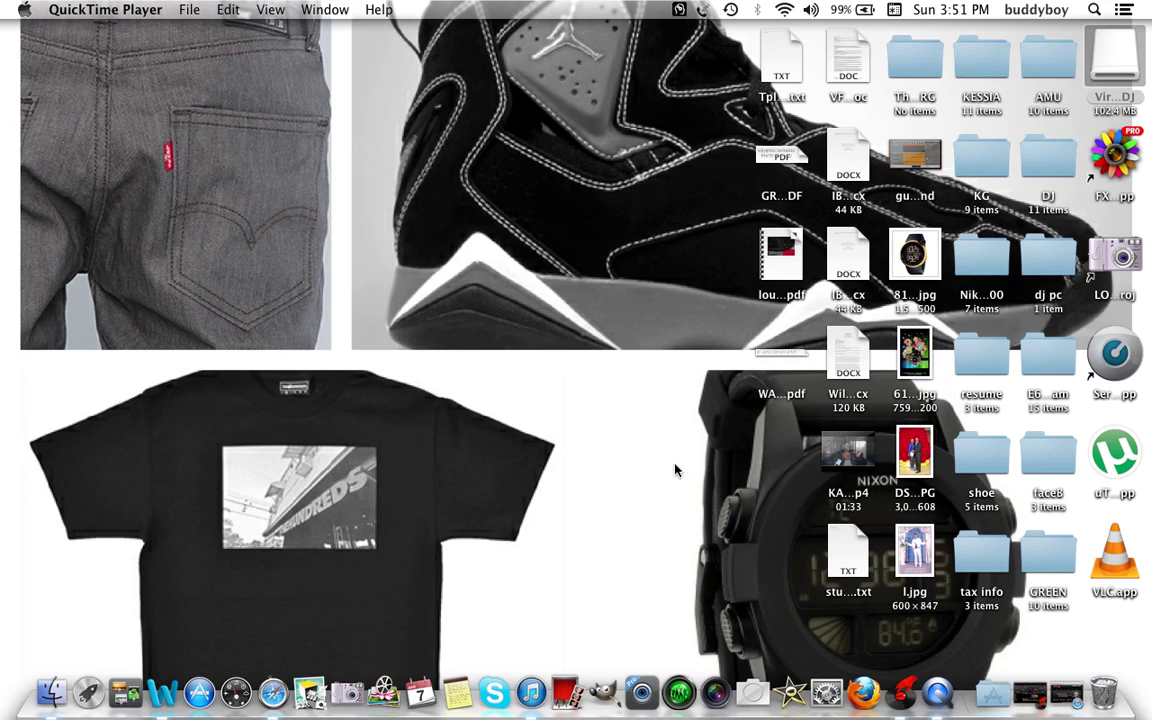
Restore the minimized VirtualDJ website and go to DOWNLOAD > Plugins > Effects.
double_click(921, 600)
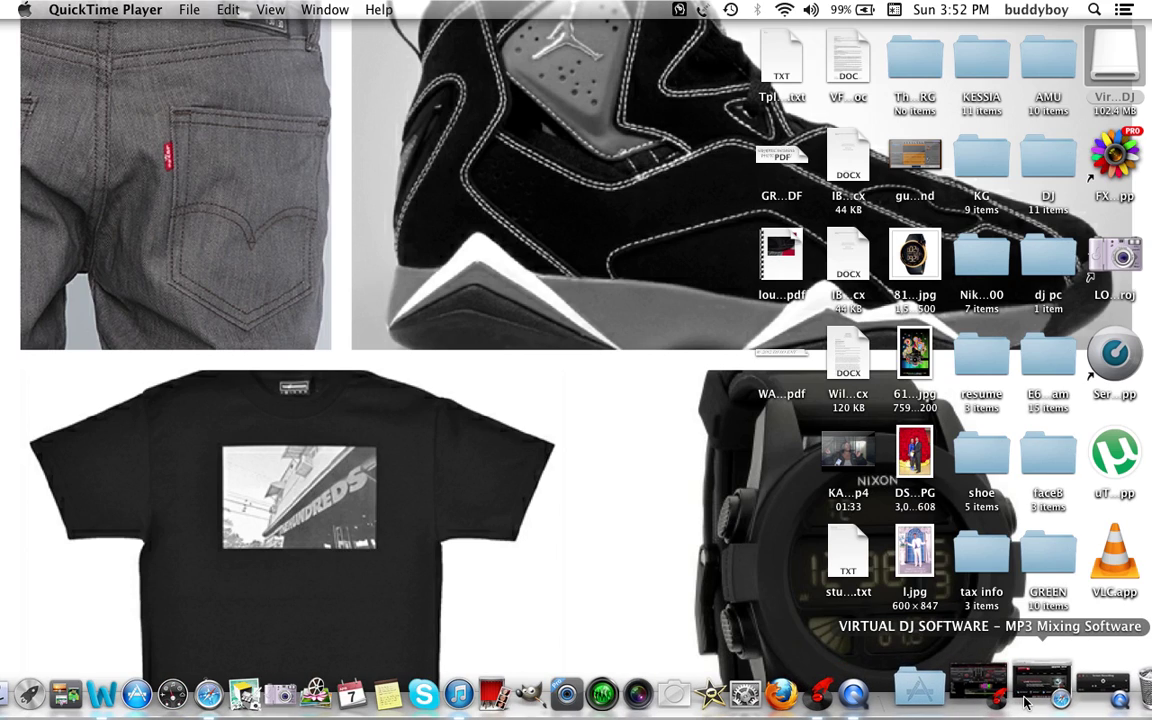
click(1022, 702)
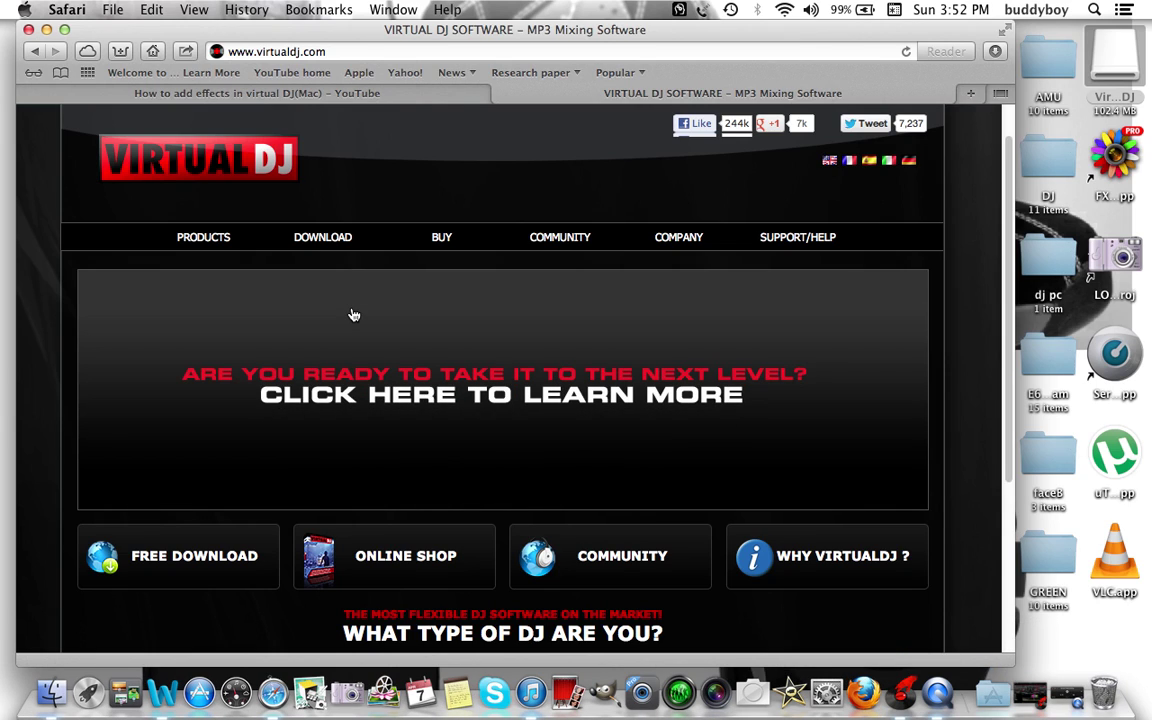
mouse_move(296, 230)
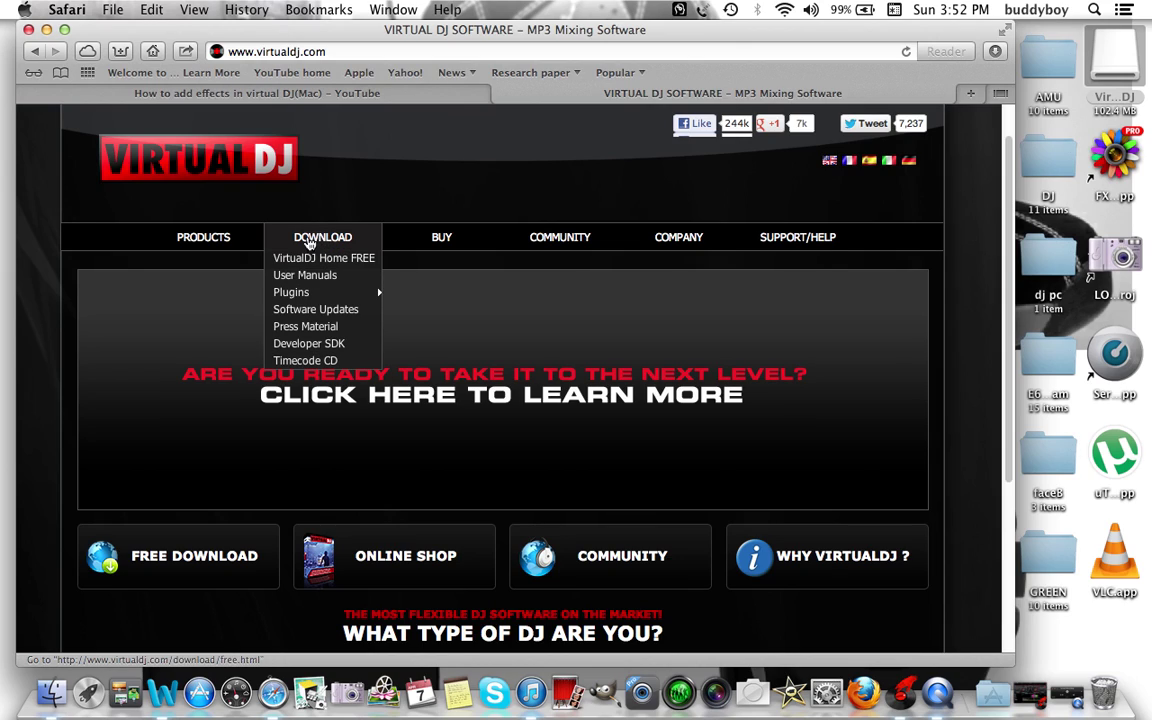
mouse_move(296, 293)
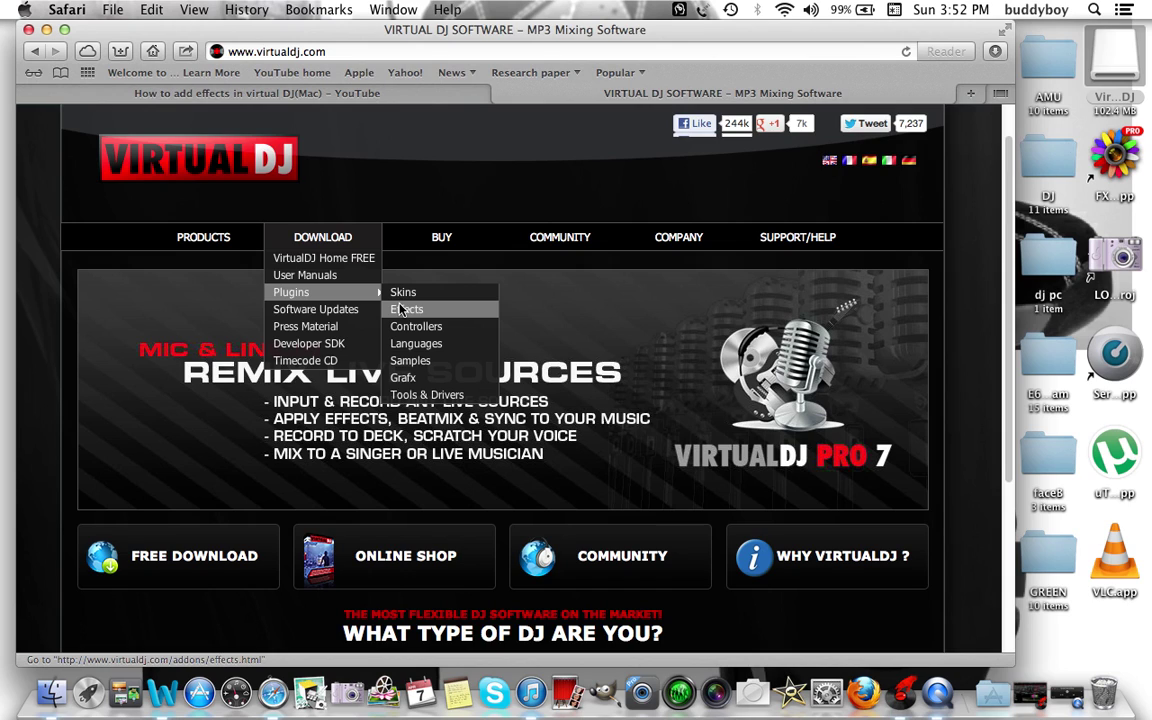
click(412, 312)
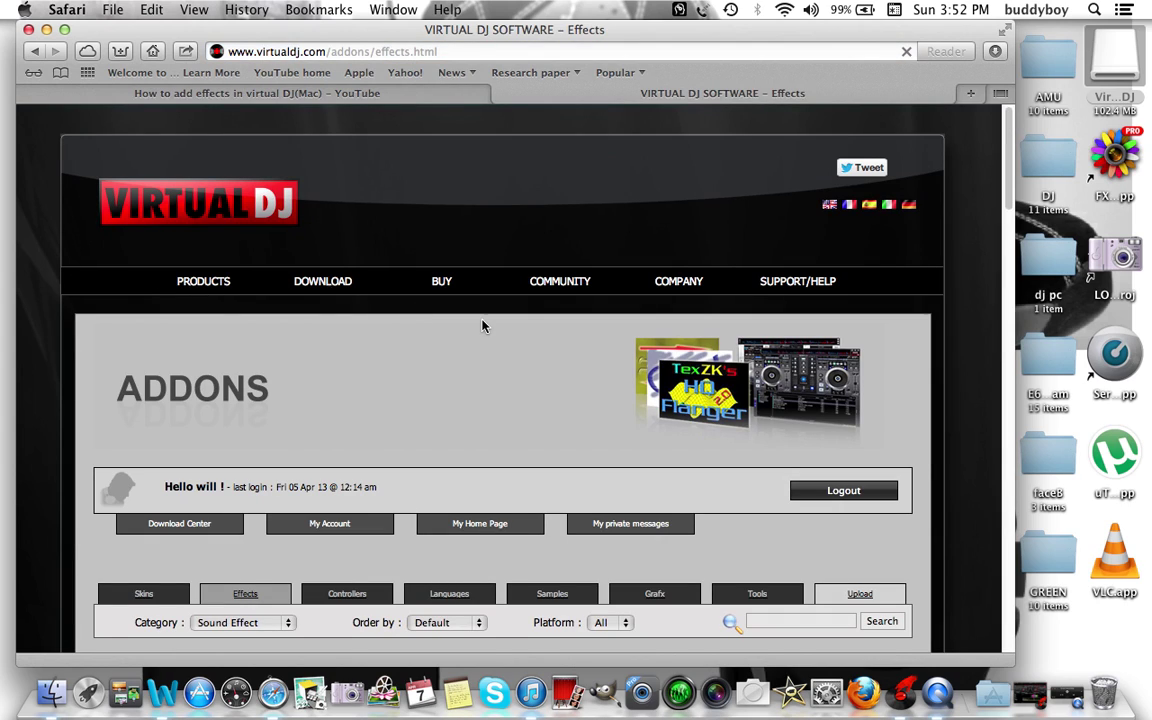
Browse the Skins add-ons listing on virtualdj.com.
scroll(482, 324, down, 6)
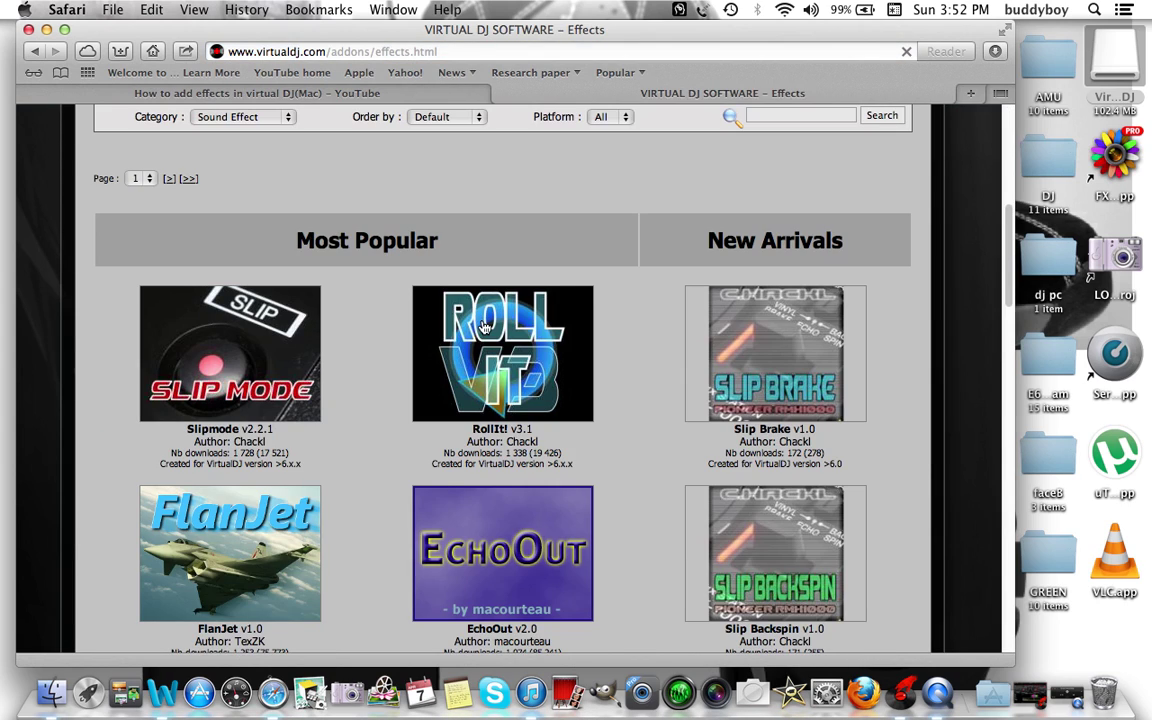
scroll(482, 324, up, 3)
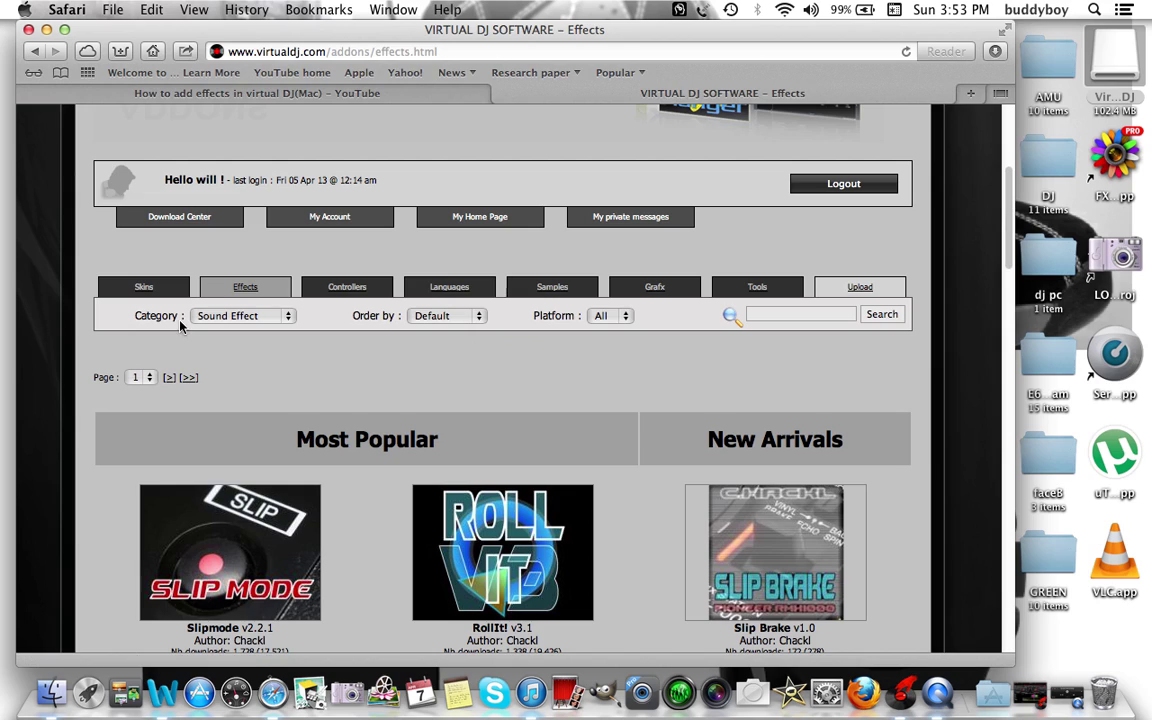
click(143, 288)
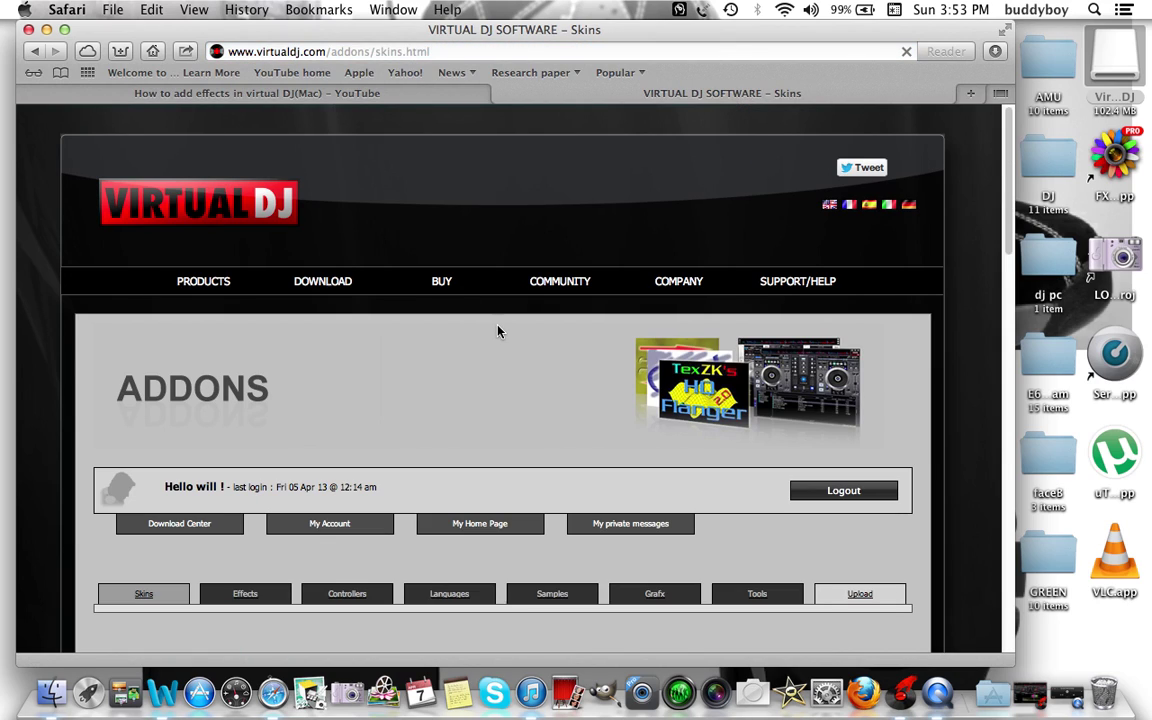
scroll(499, 332, down, 5)
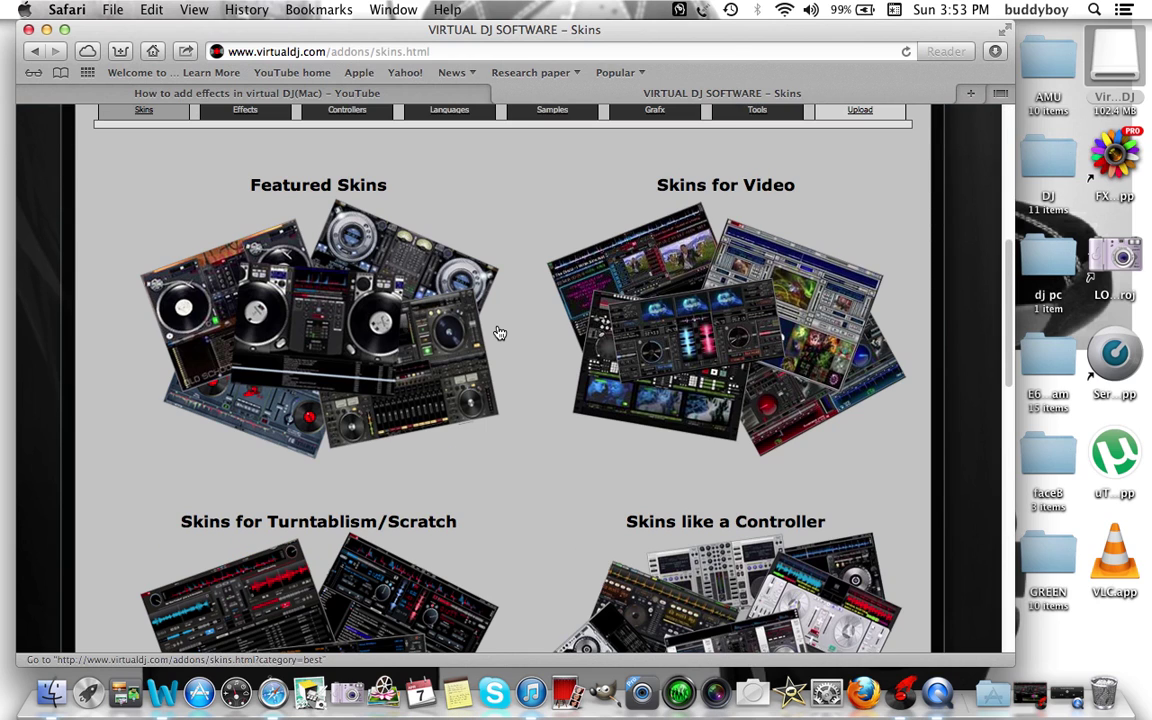
scroll(499, 332, down, 10)
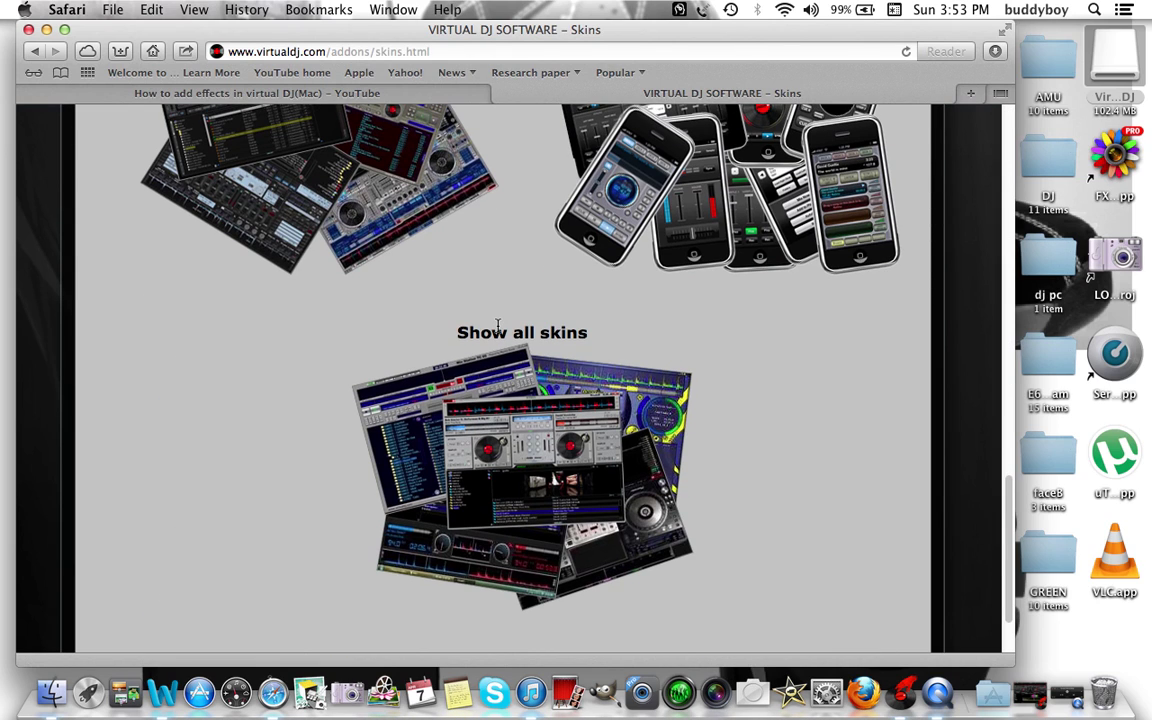
scroll(499, 332, up, 7)
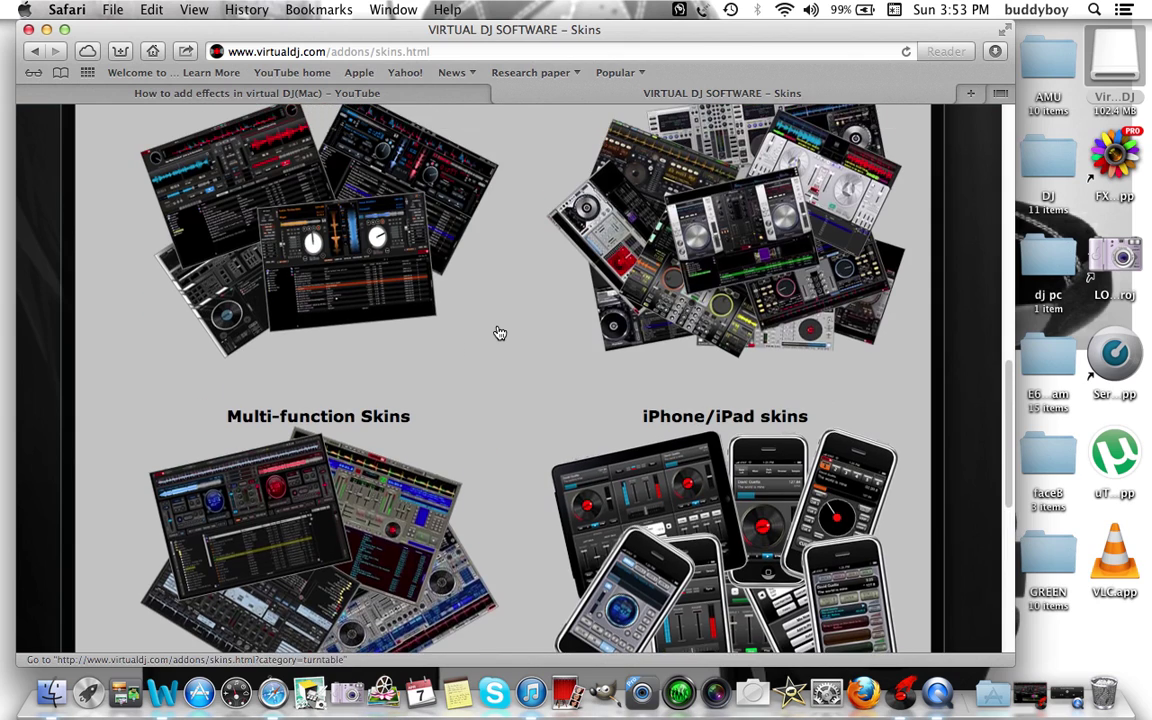
scroll(499, 332, up, 3)
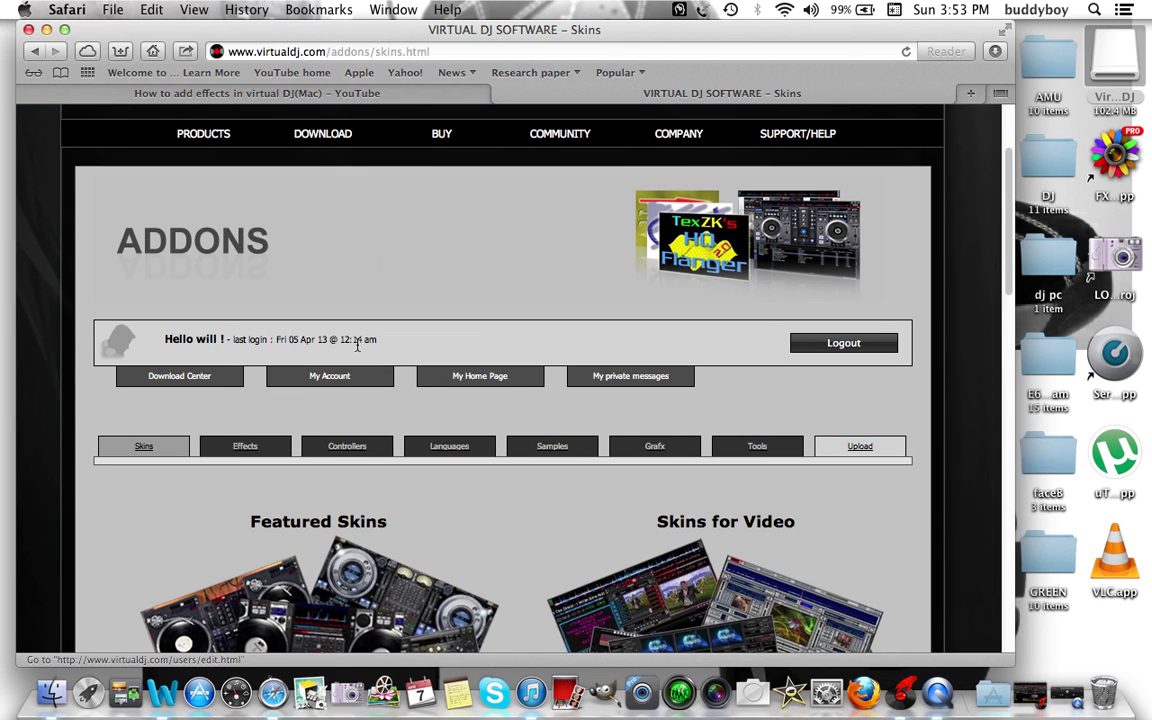
Browse the Controllers add-ons listing, then return to the Effects add-ons.
click(358, 451)
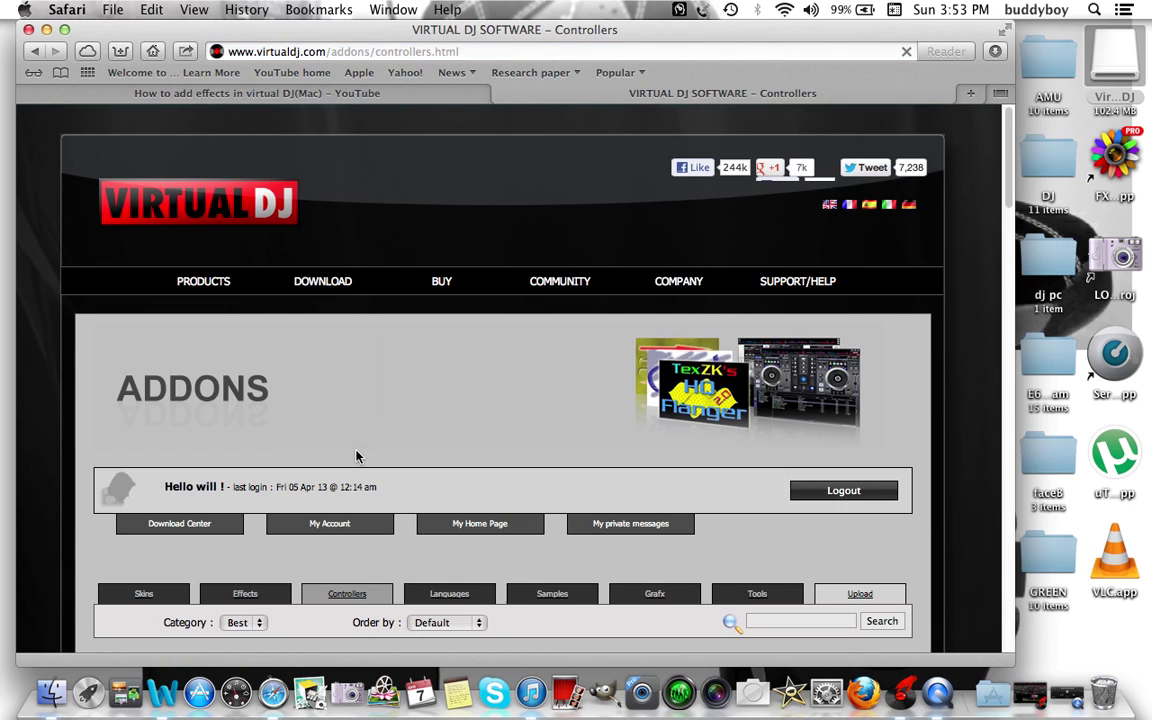
scroll(357, 455, down, 10)
scroll(357, 457, down, 1)
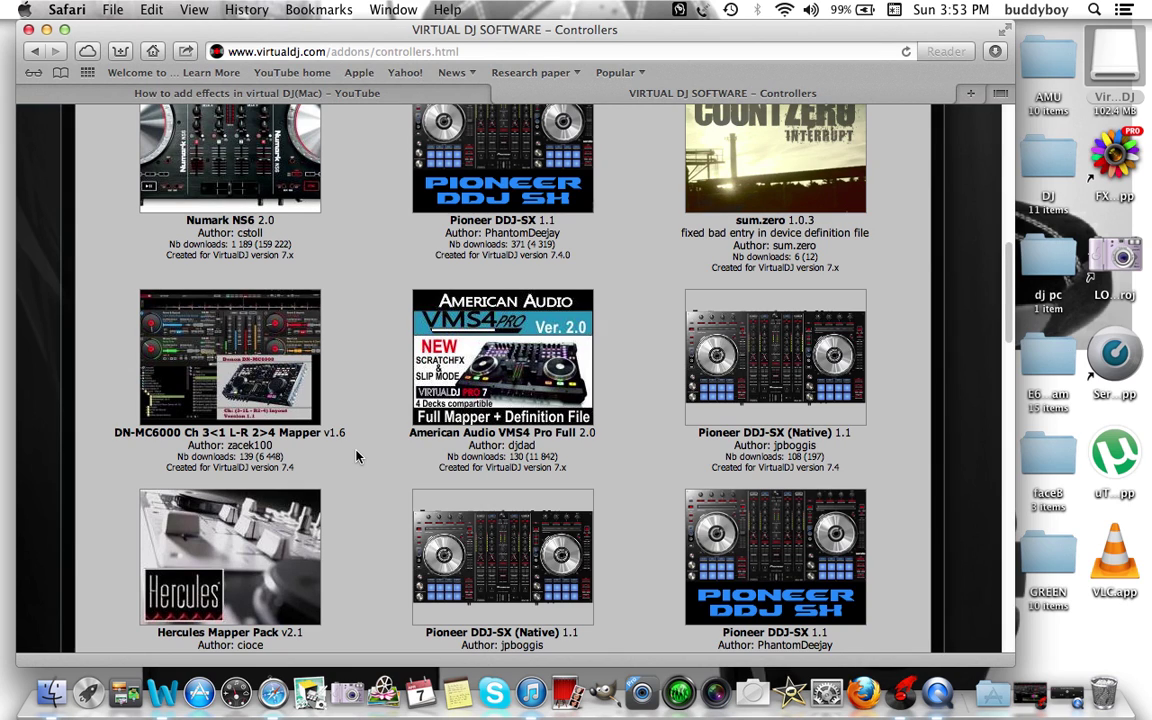
scroll(357, 457, down, 10)
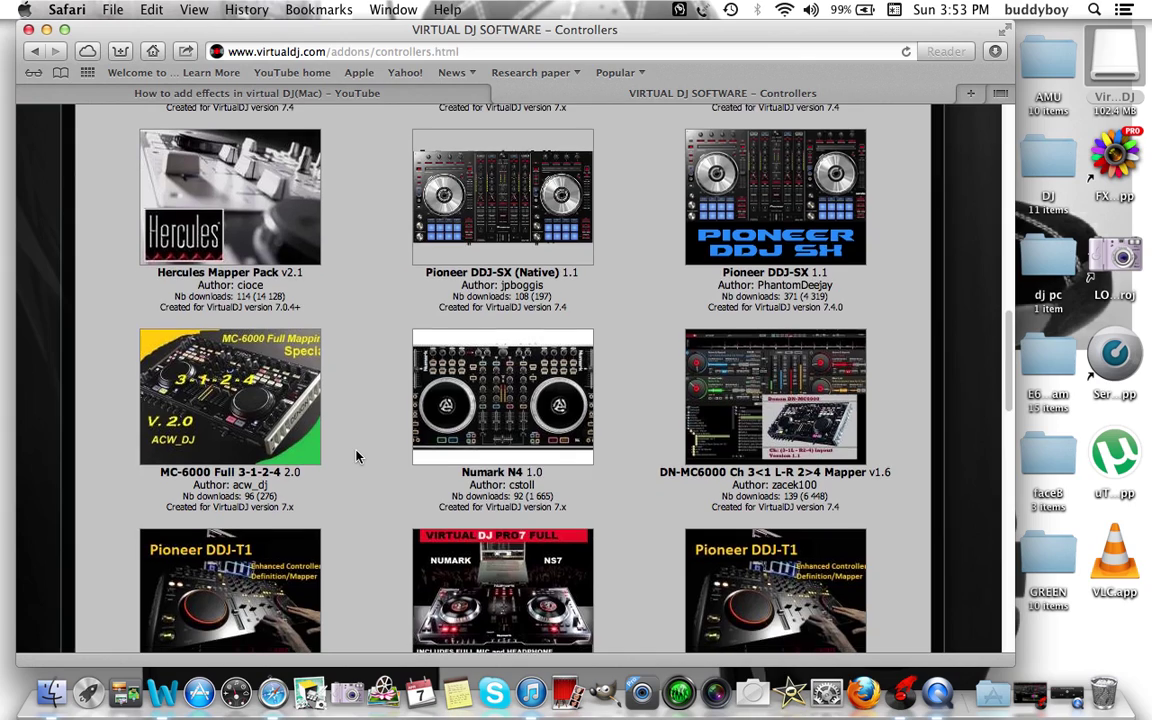
scroll(357, 457, down, 15)
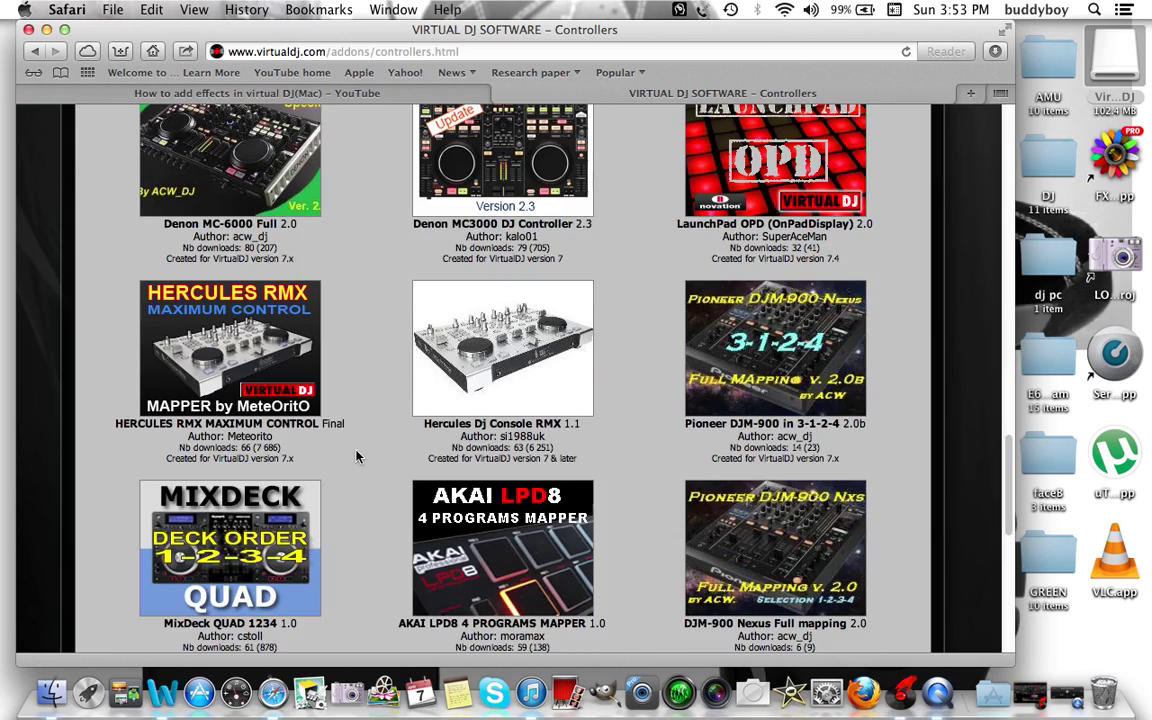
scroll(357, 457, up, 20)
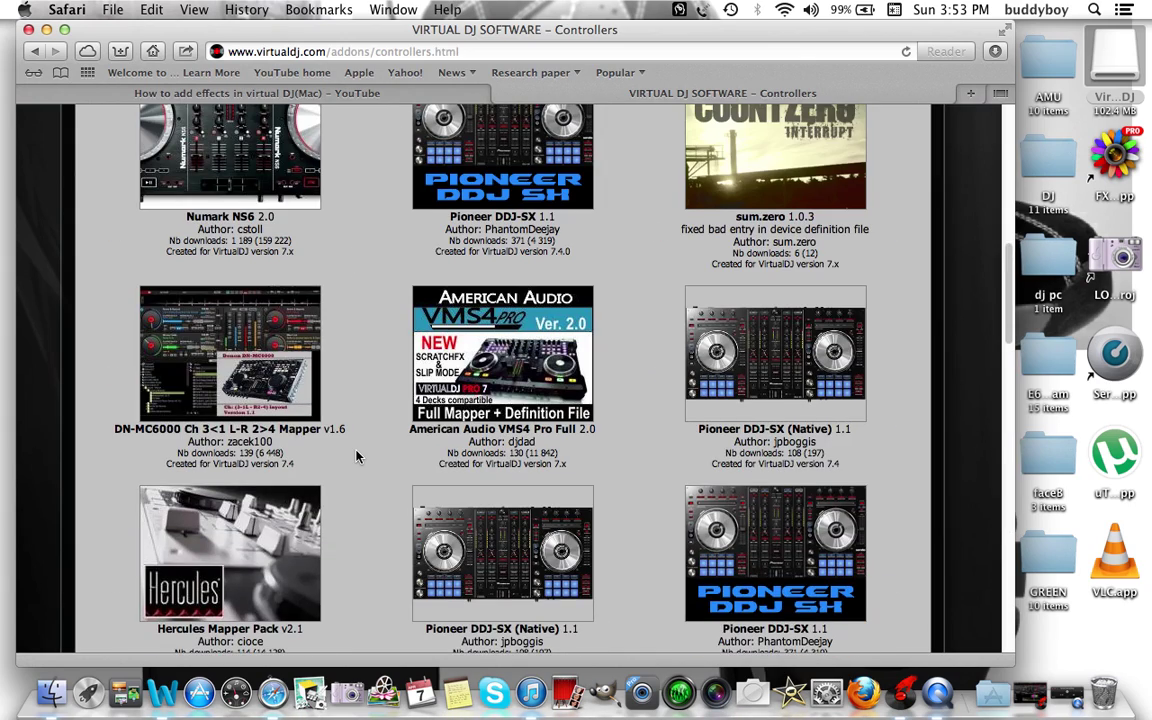
scroll(357, 457, up, 12)
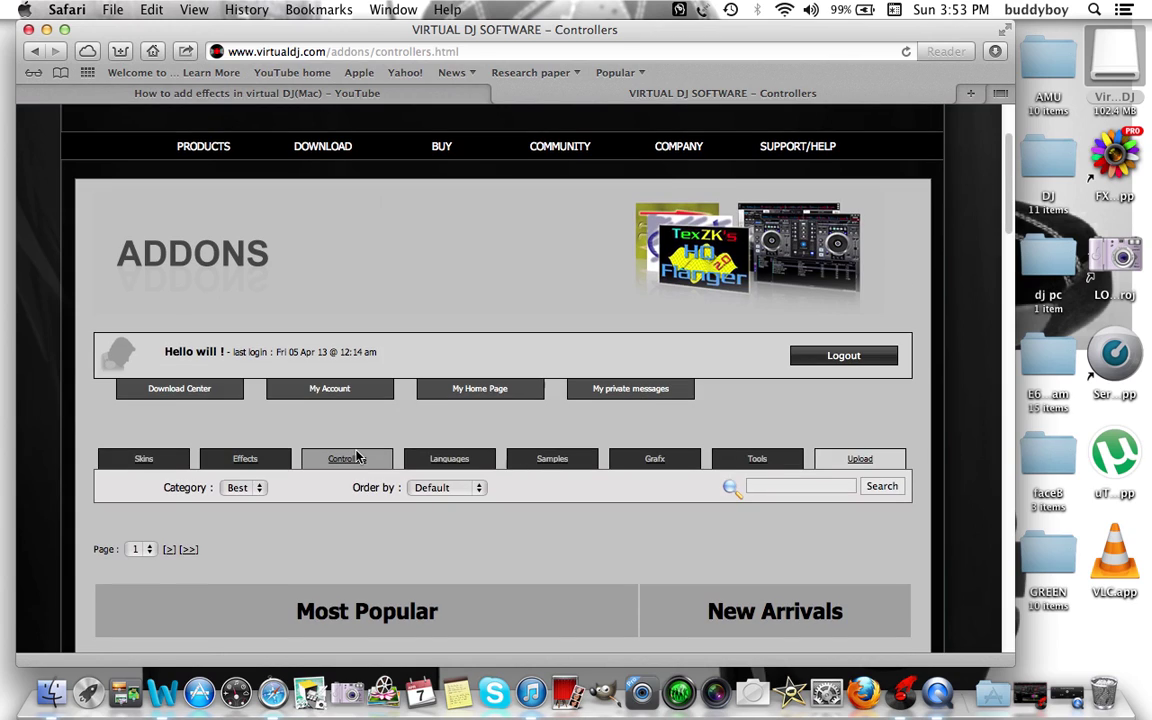
scroll(357, 457, down, 2)
click(248, 384)
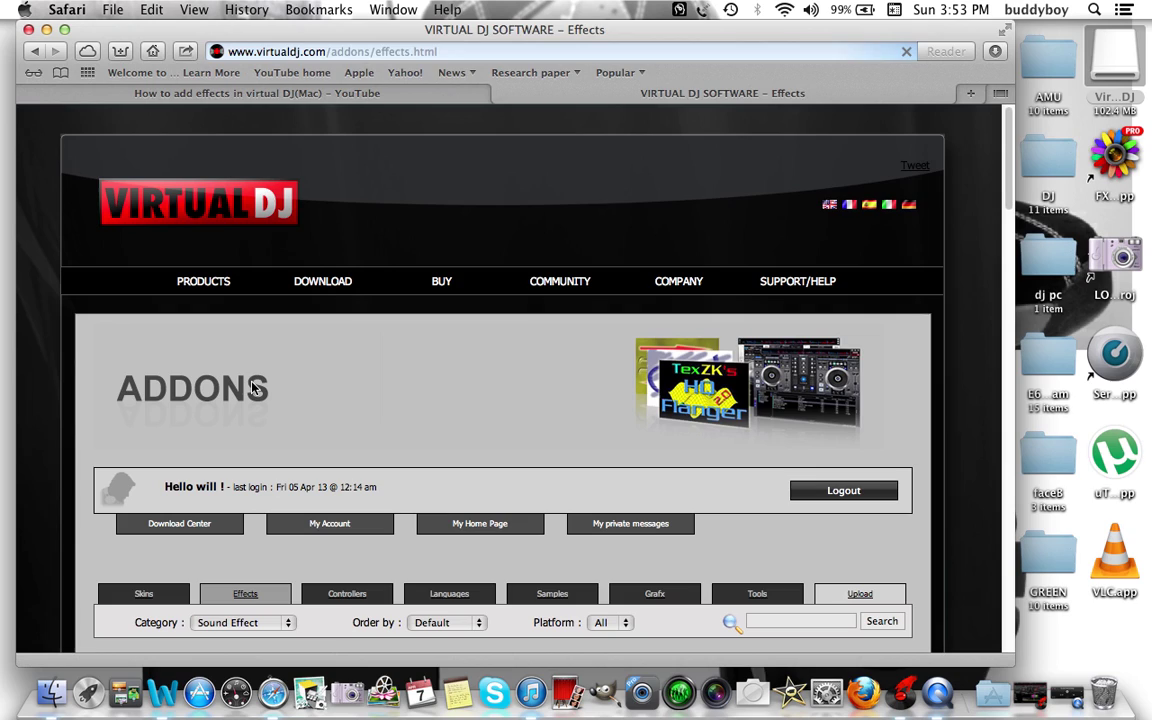
Set the Platform filter to Mac on the Sound Effect add-ons listing.
scroll(426, 322, down, 2)
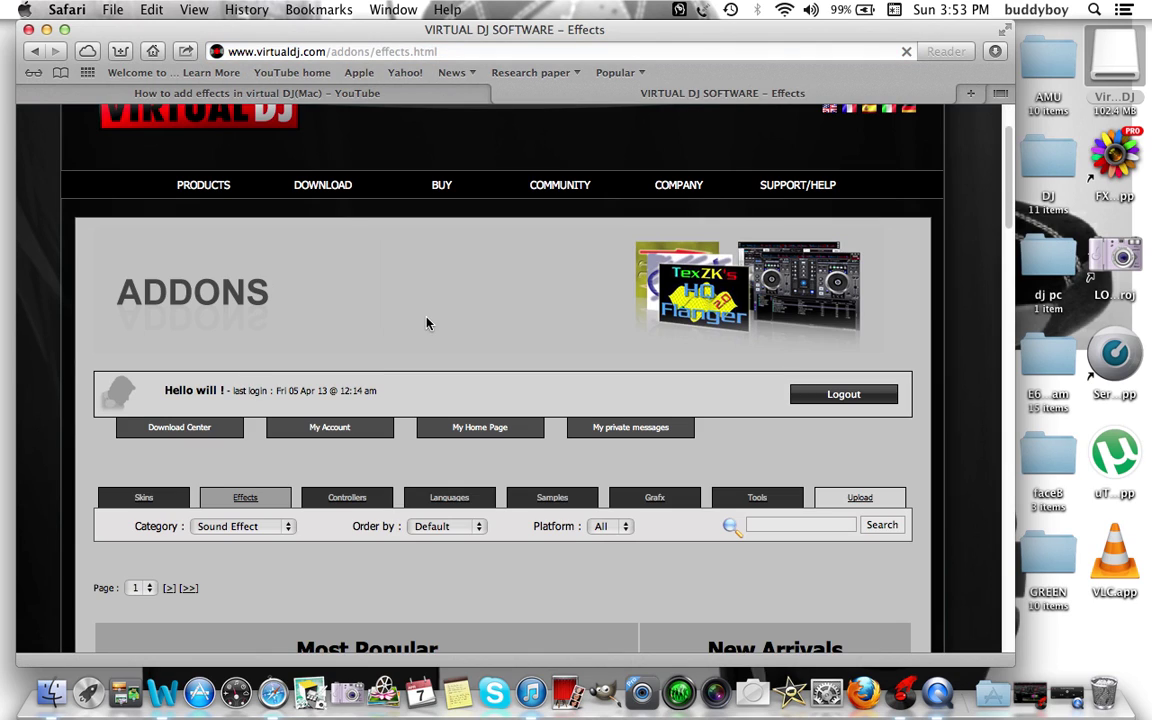
scroll(463, 318, down, 4)
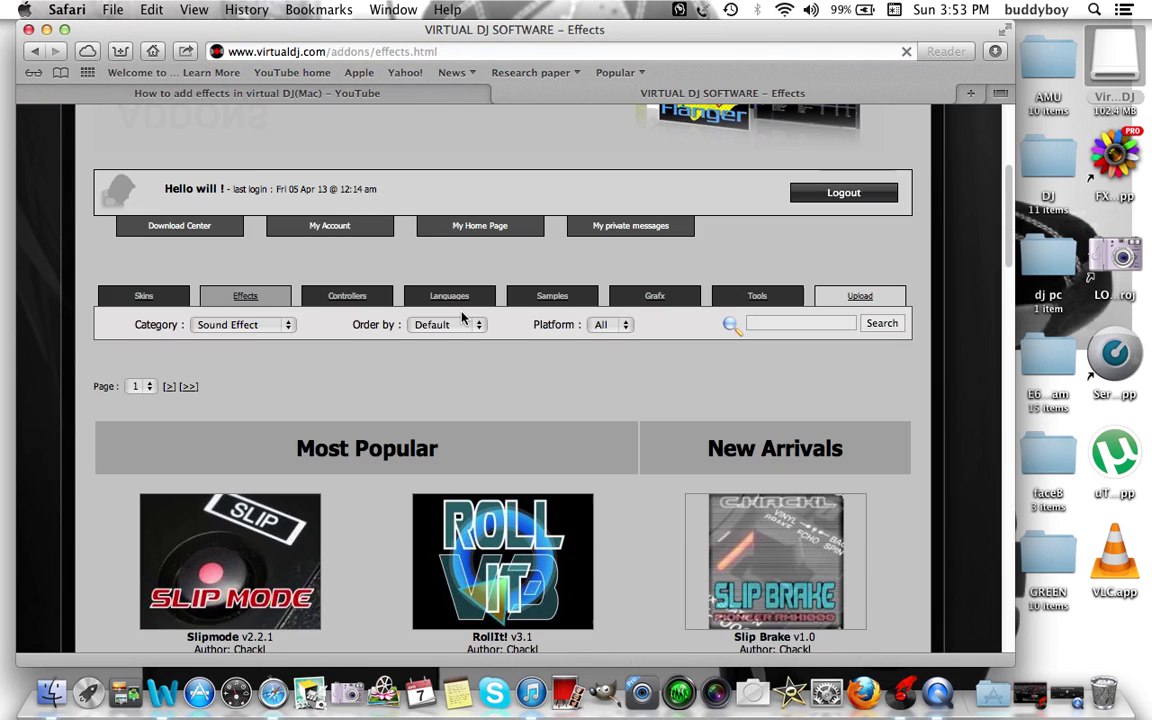
click(627, 327)
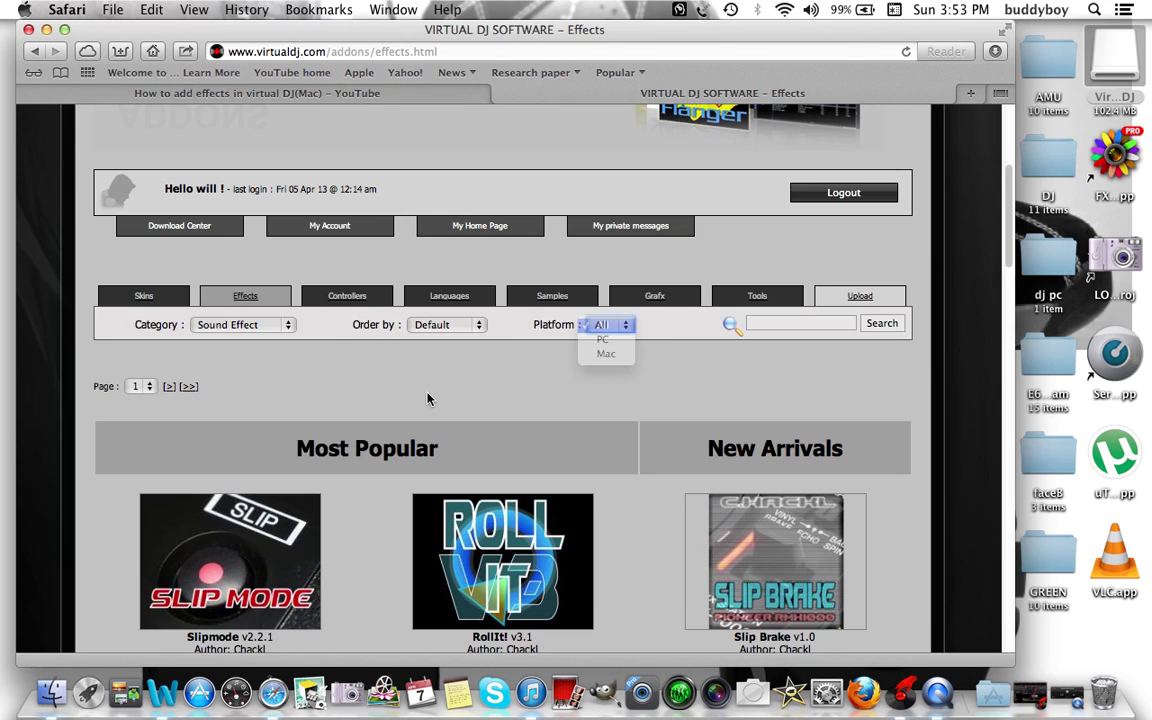
click(624, 329)
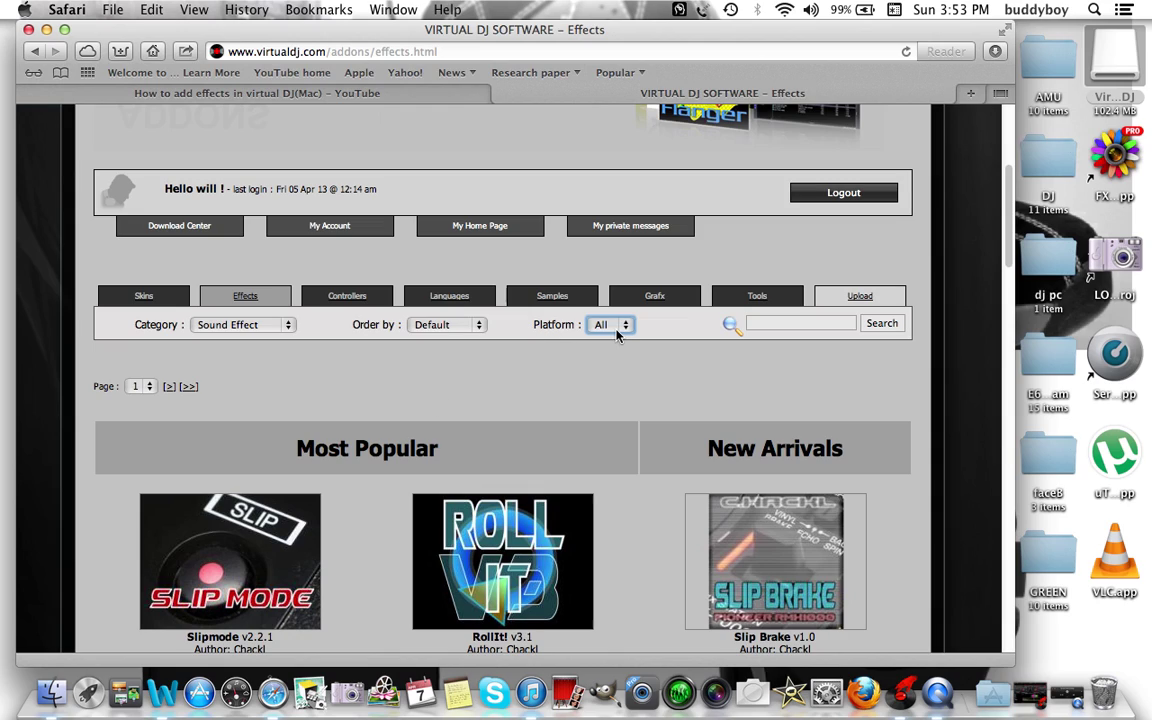
click(626, 327)
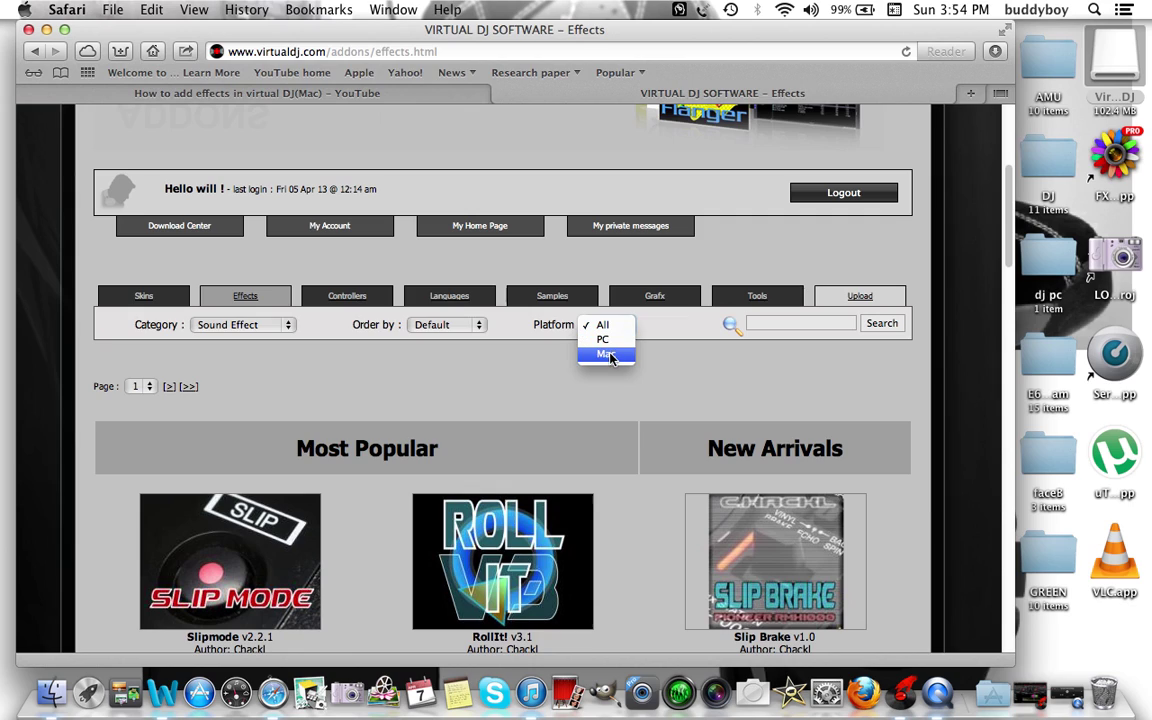
click(610, 355)
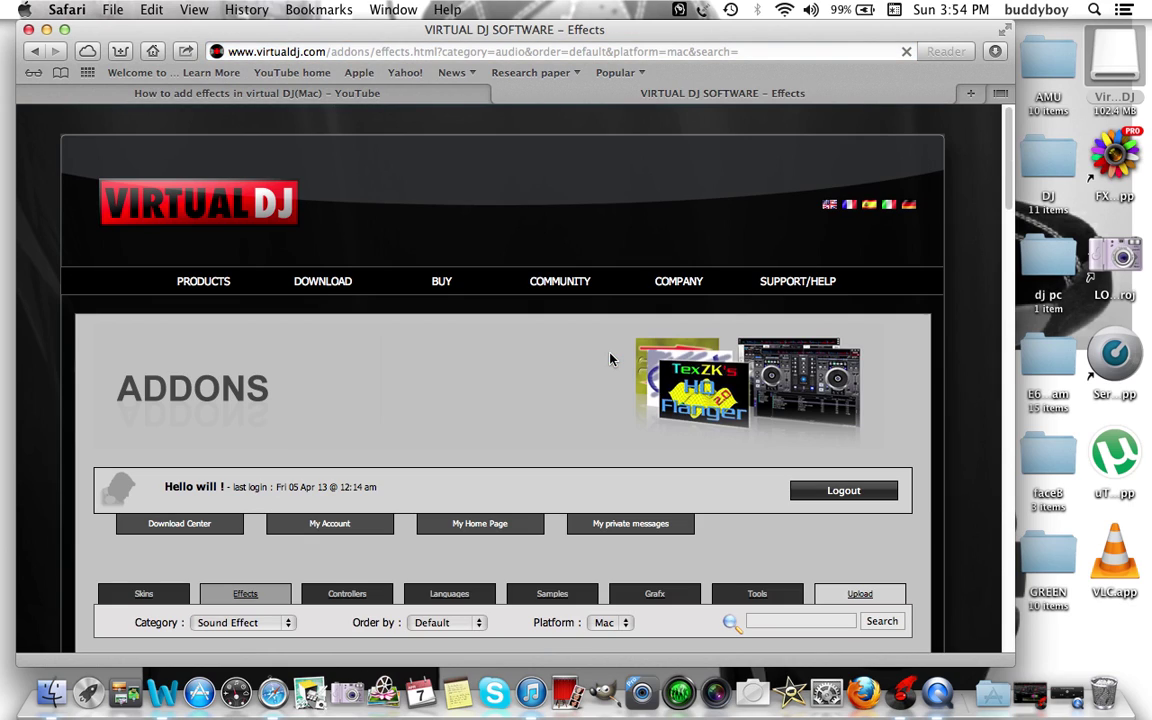
Scan the Mac sound effects grid and open the Flanged LoopOut v2.0 add-on page.
scroll(610, 360, down, 2)
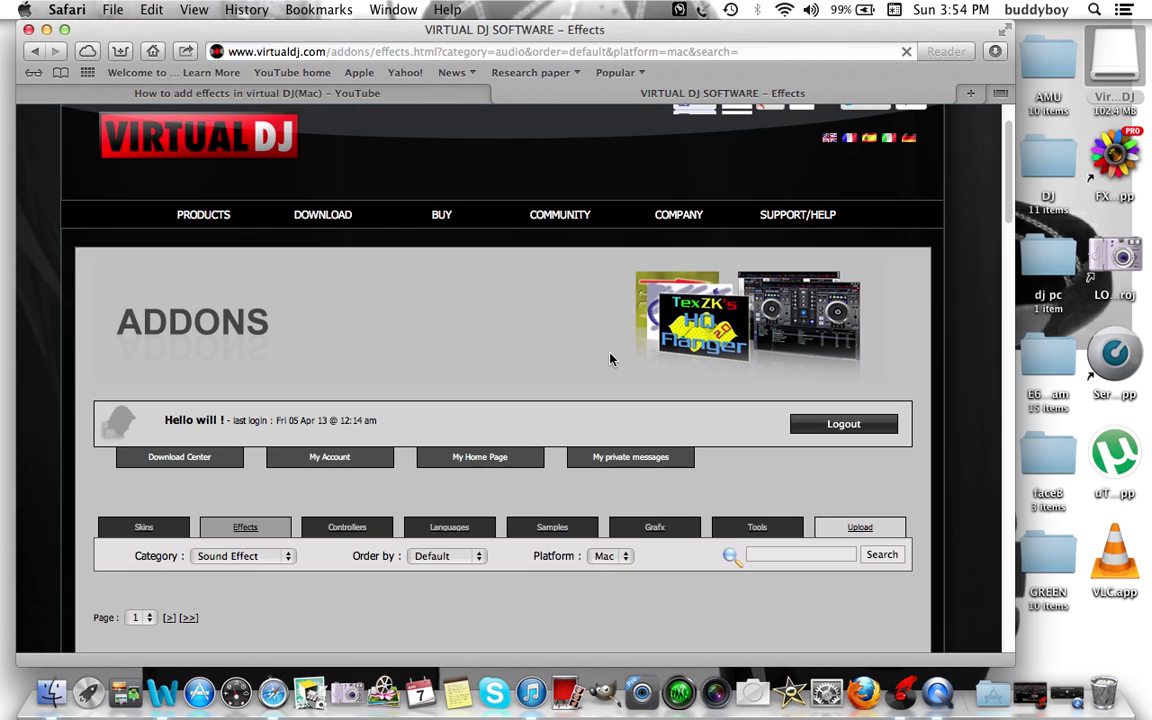
scroll(610, 360, down, 10)
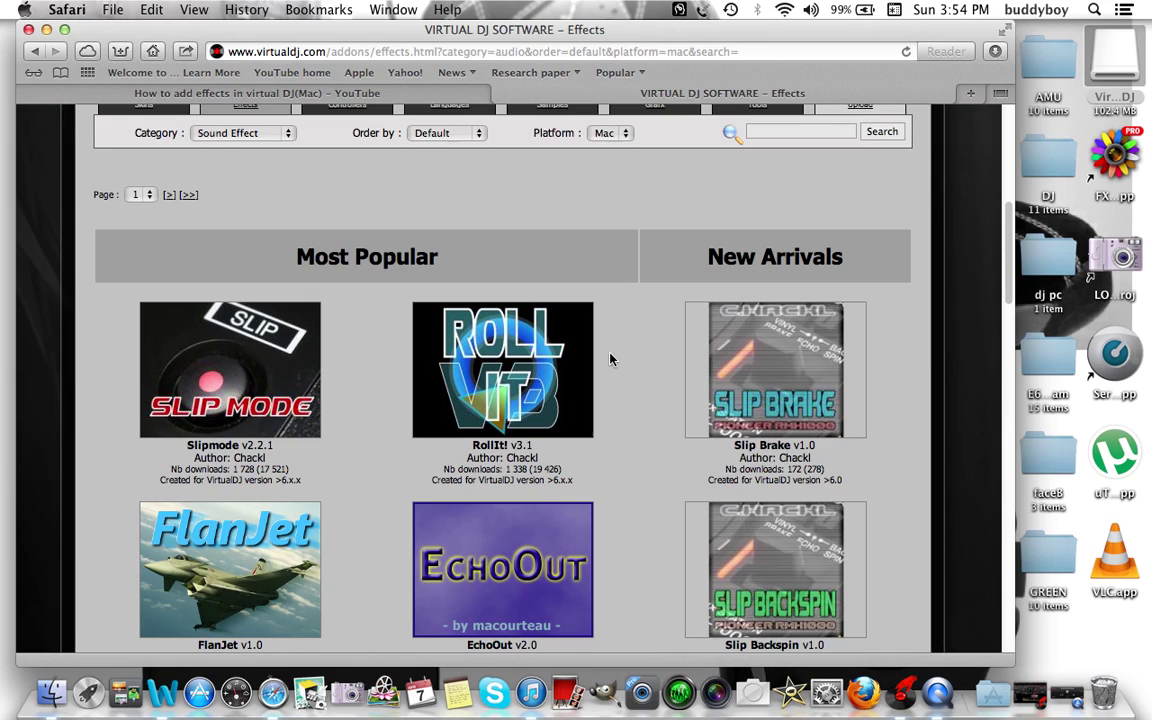
scroll(610, 360, down, 6)
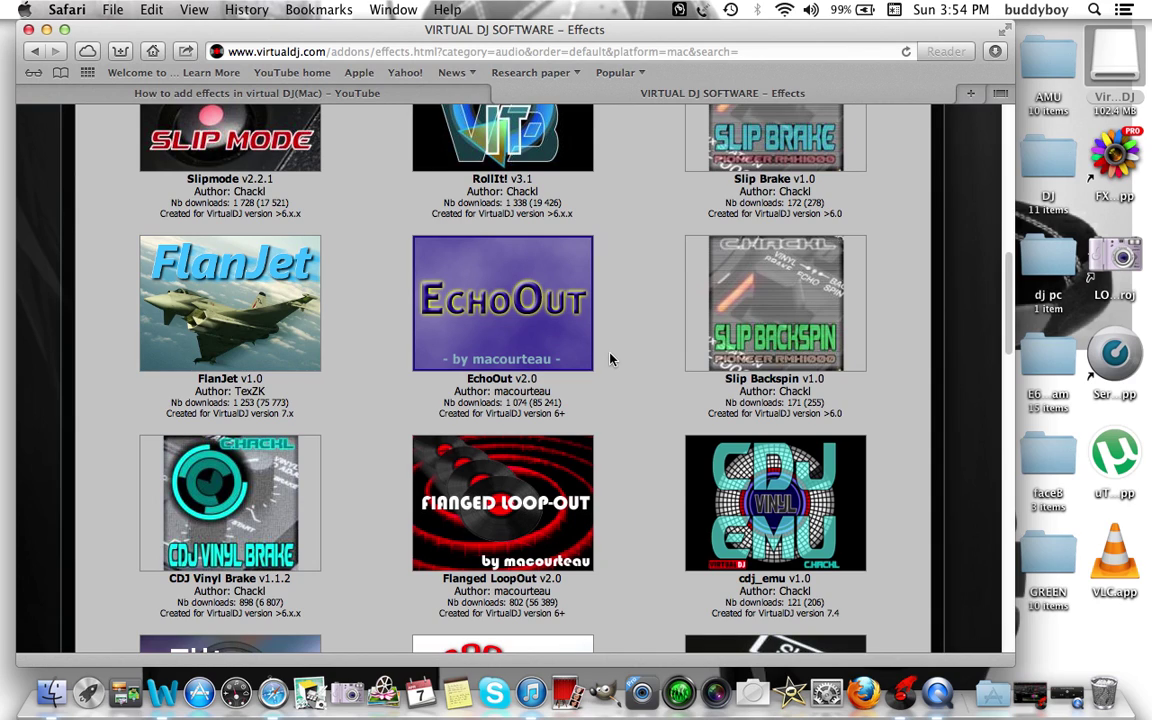
scroll(610, 360, down, 7)
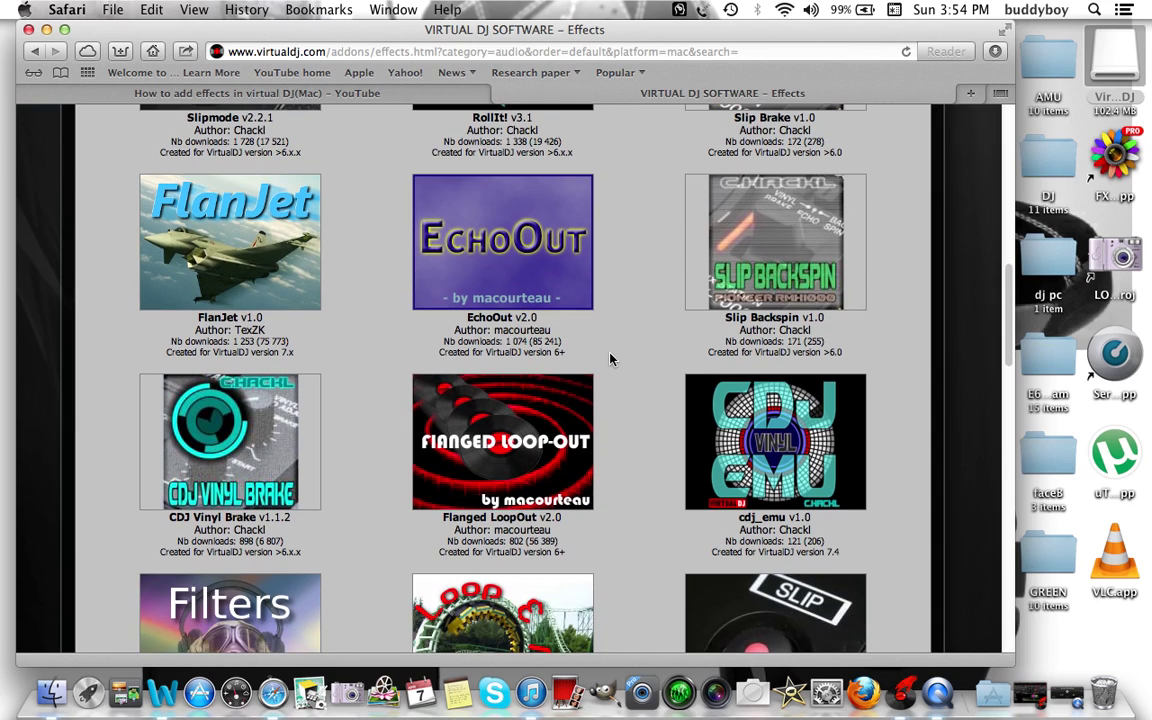
scroll(612, 360, down, 4)
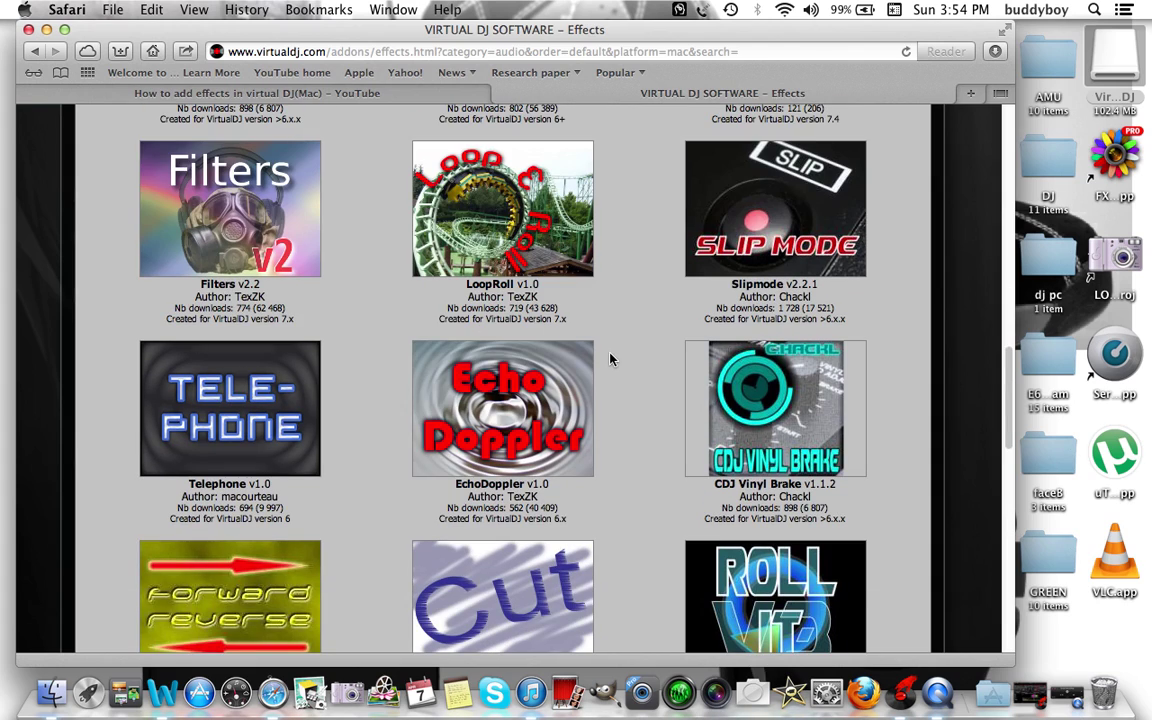
scroll(612, 360, down, 4)
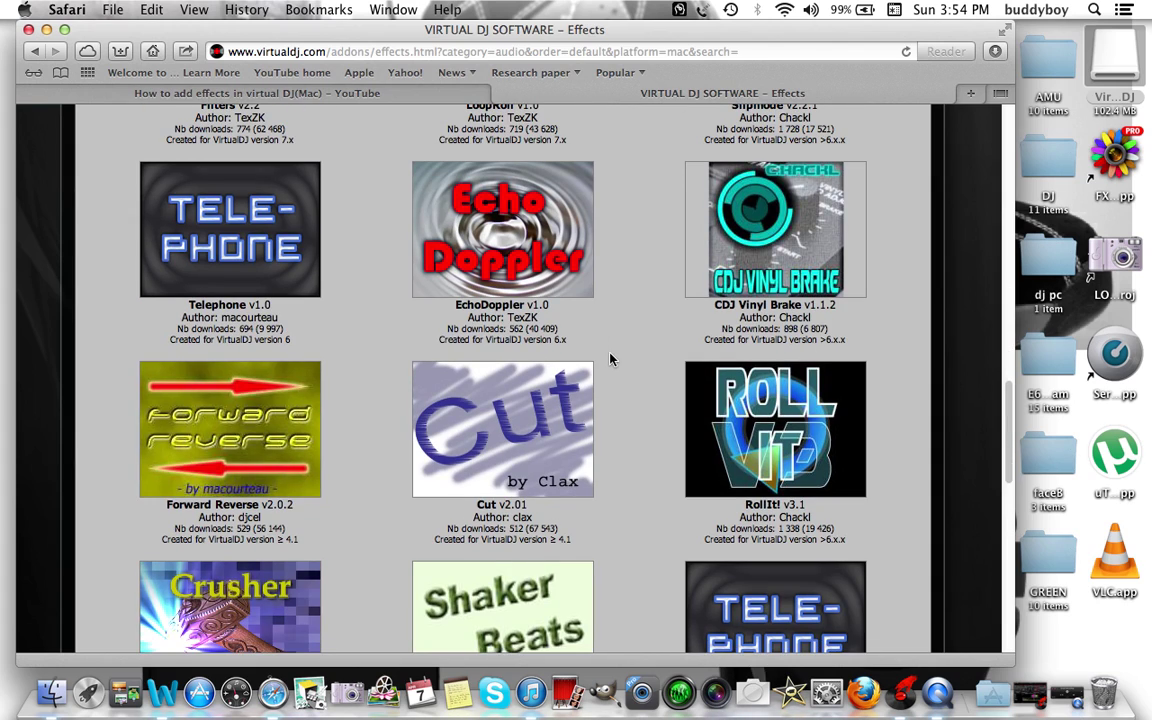
scroll(610, 360, down, 7)
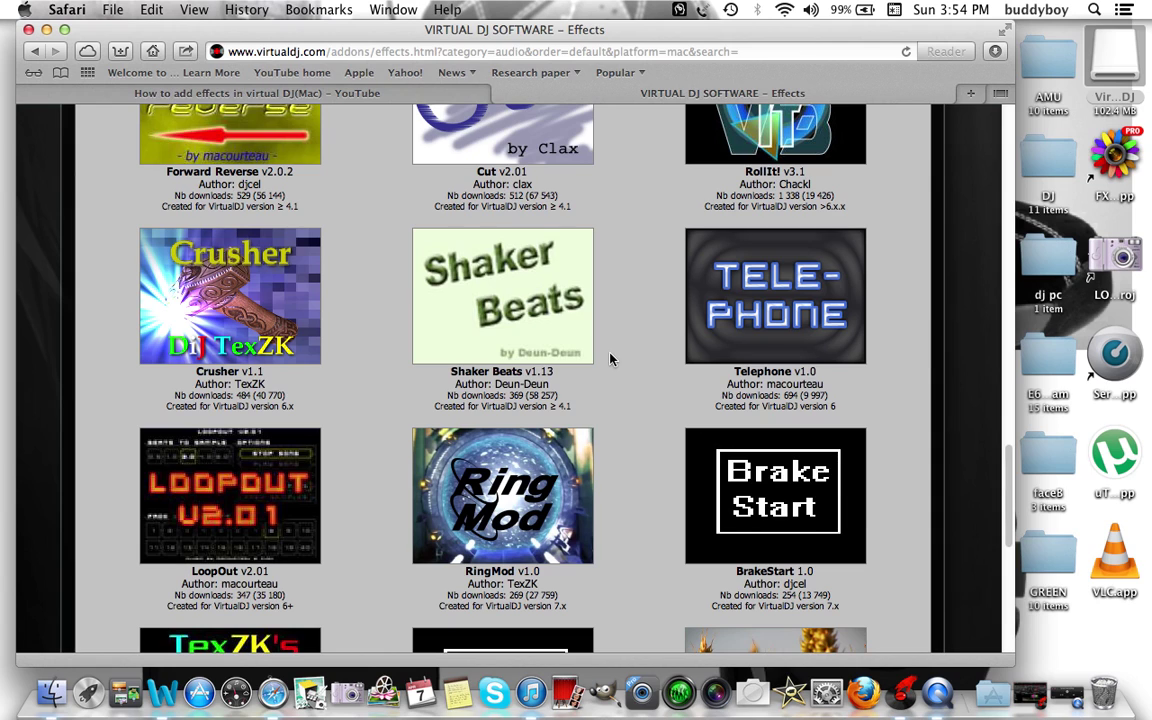
scroll(610, 360, up, 9)
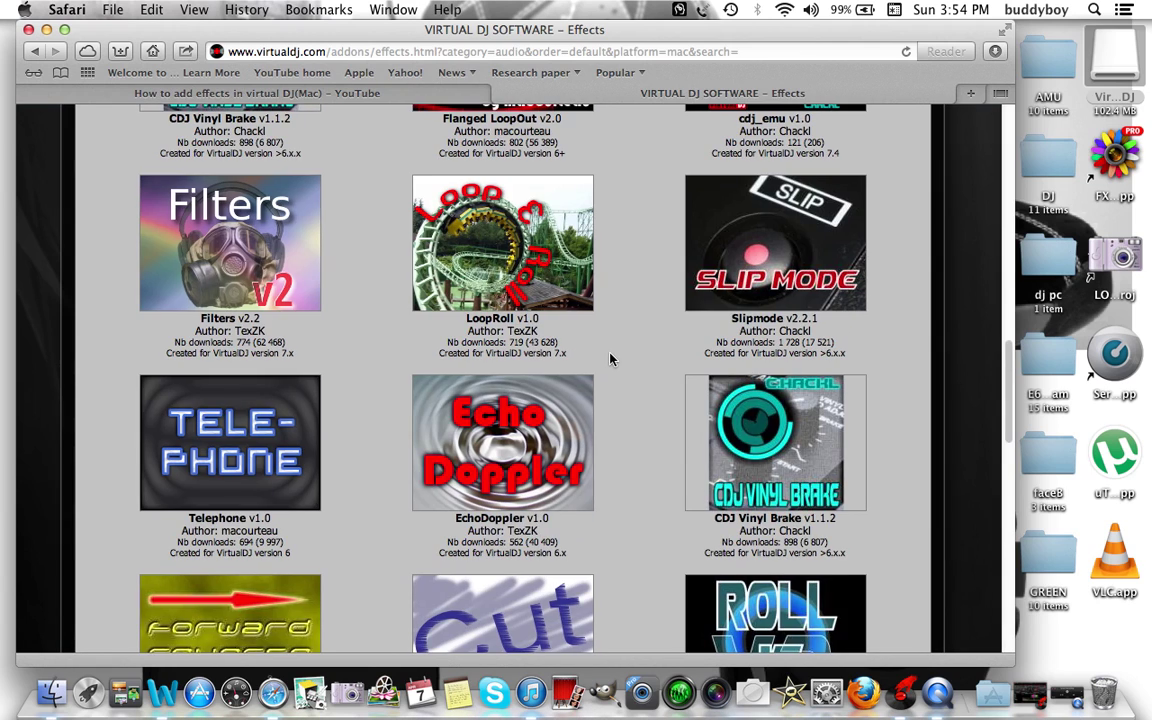
scroll(610, 355, up, 10)
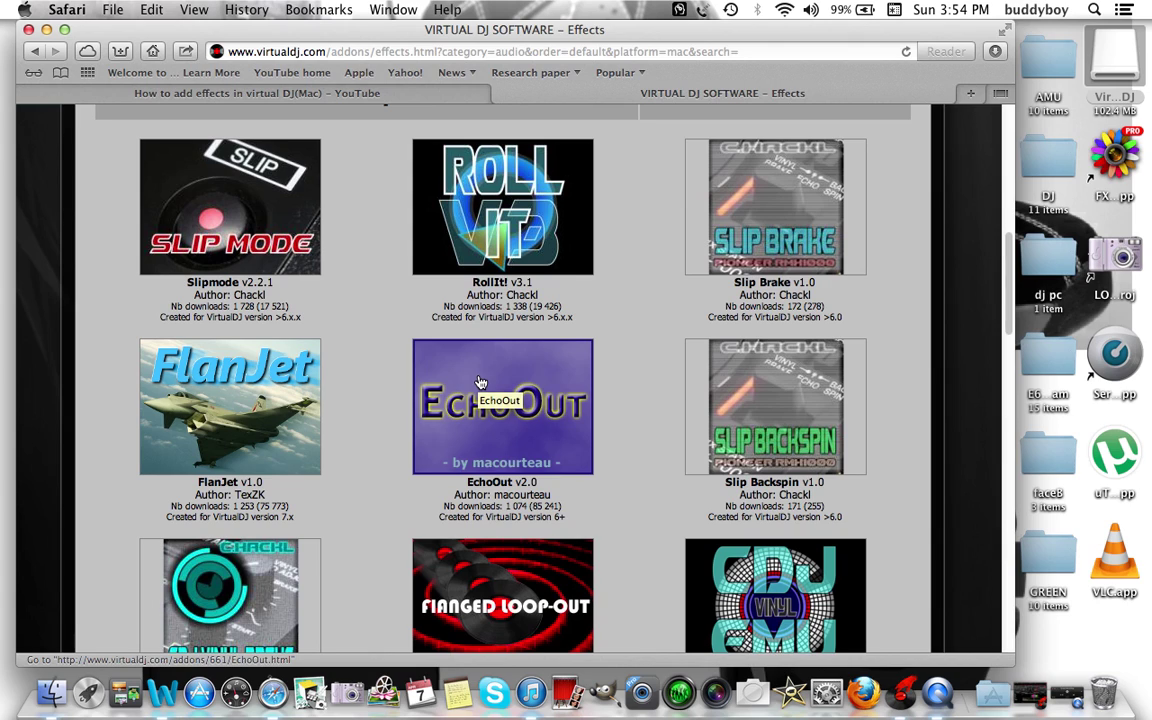
scroll(480, 383, down, 5)
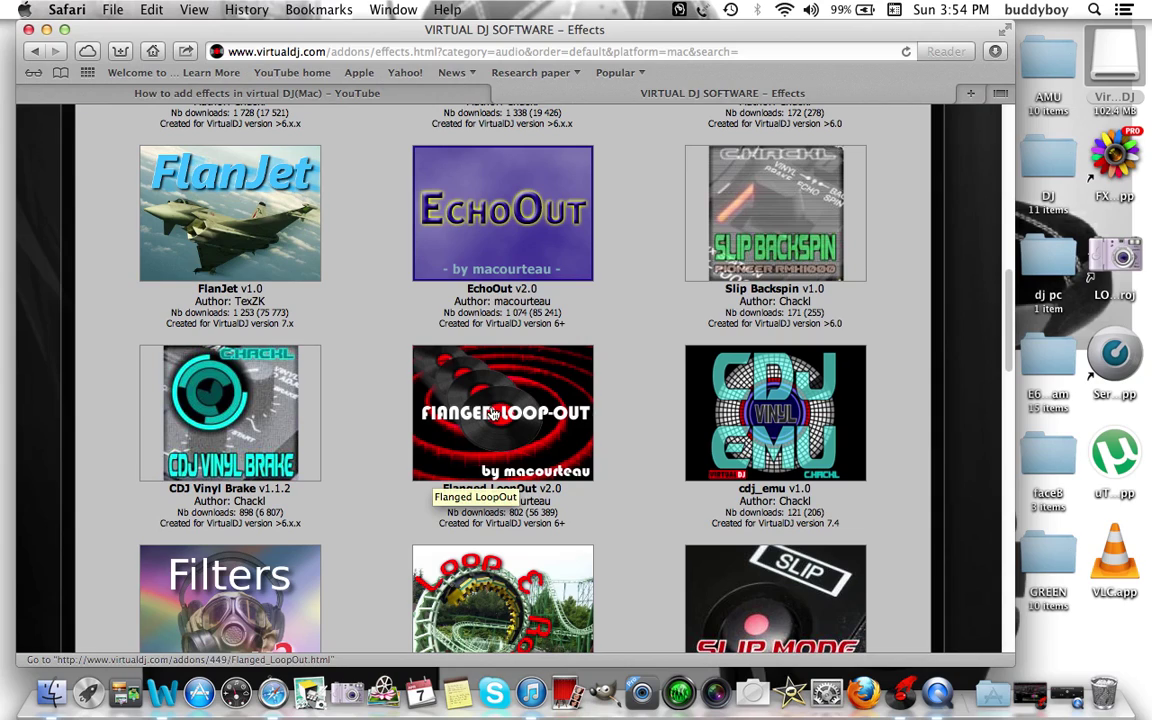
click(505, 416)
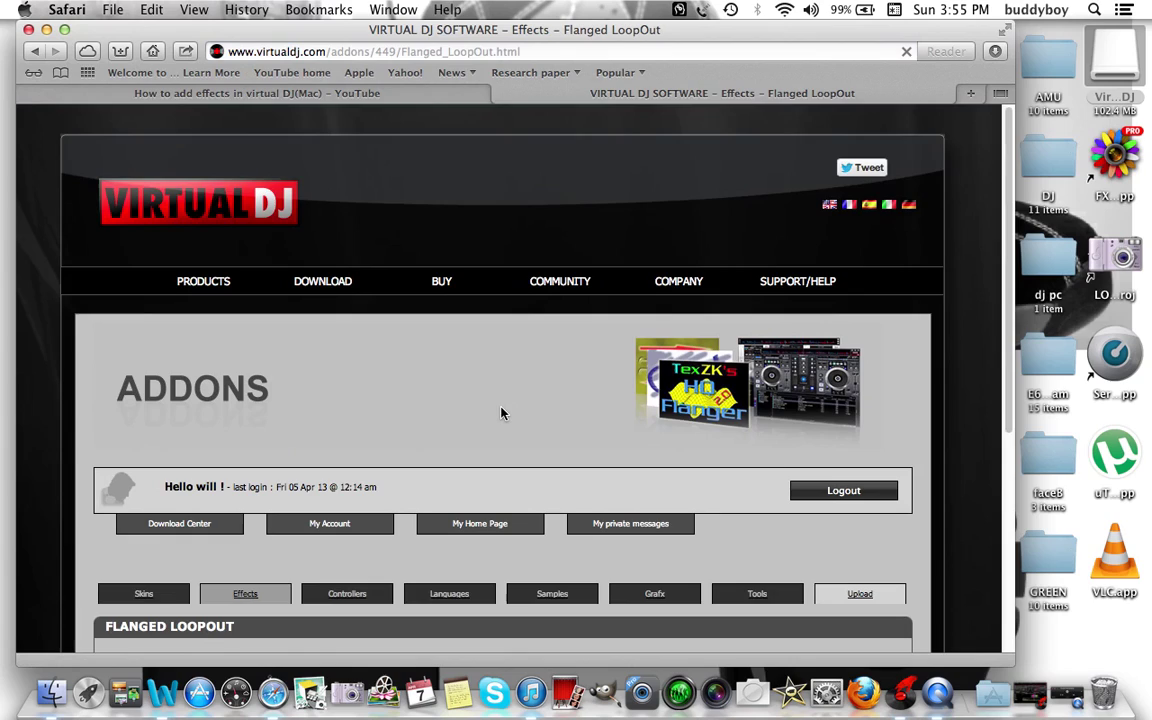
Download the Mac version, Flanged LoopOut.bundle.zip, from the add-on details.
scroll(502, 413, down, 3)
scroll(502, 413, down, 6)
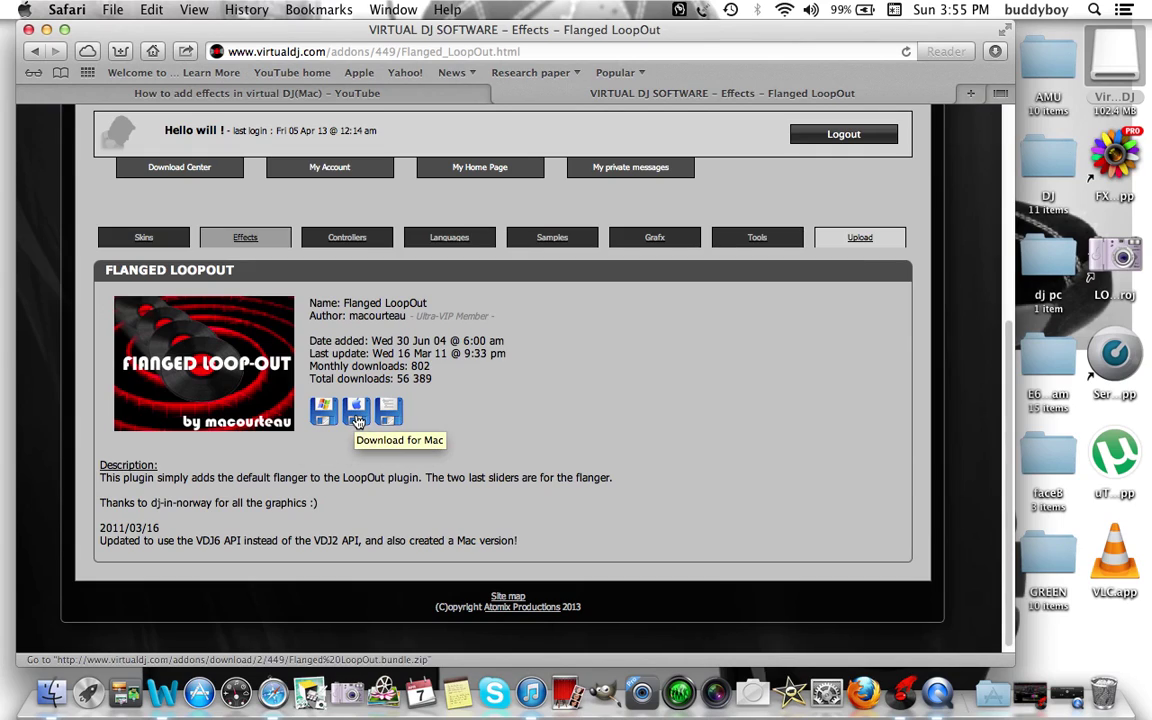
click(357, 420)
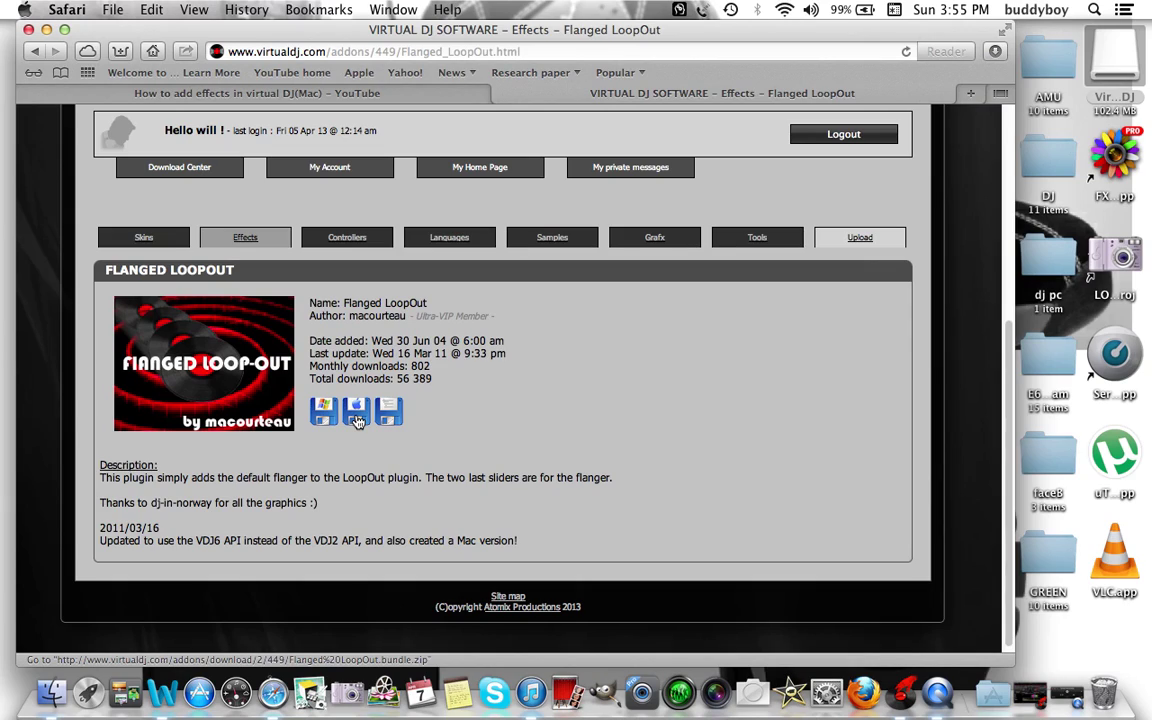
Show Safari's downloads list and select the newest Flanged LoopOut.bundle (15 KB).
click(996, 53)
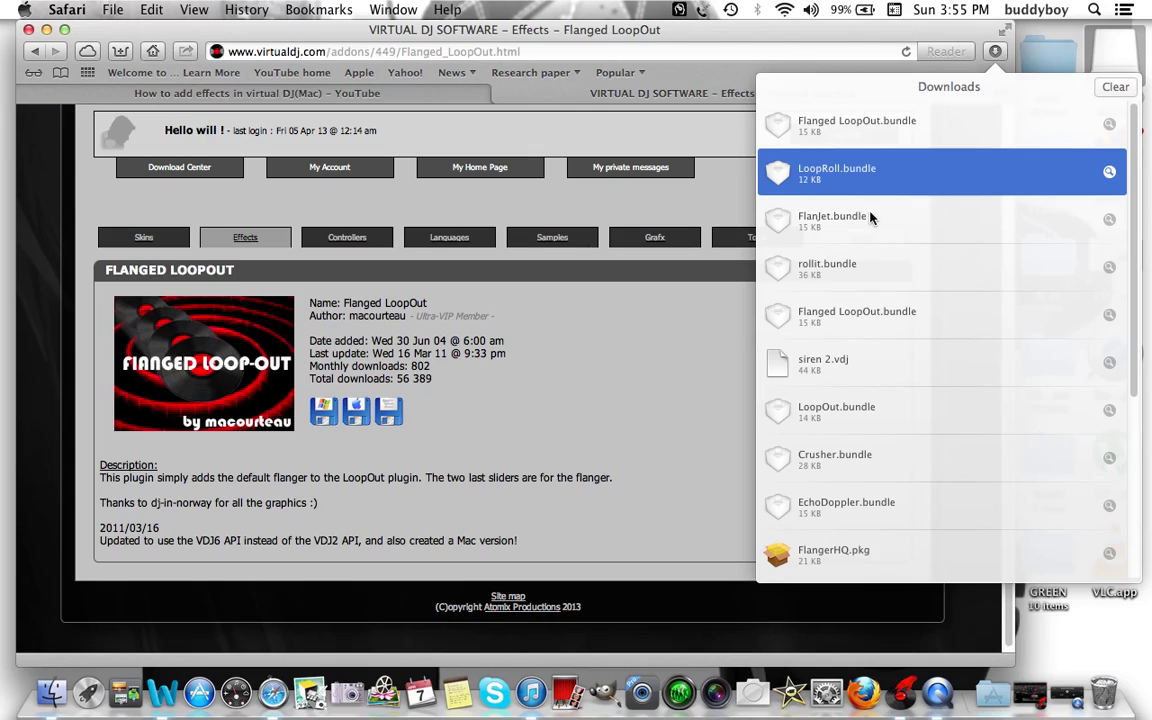
click(817, 134)
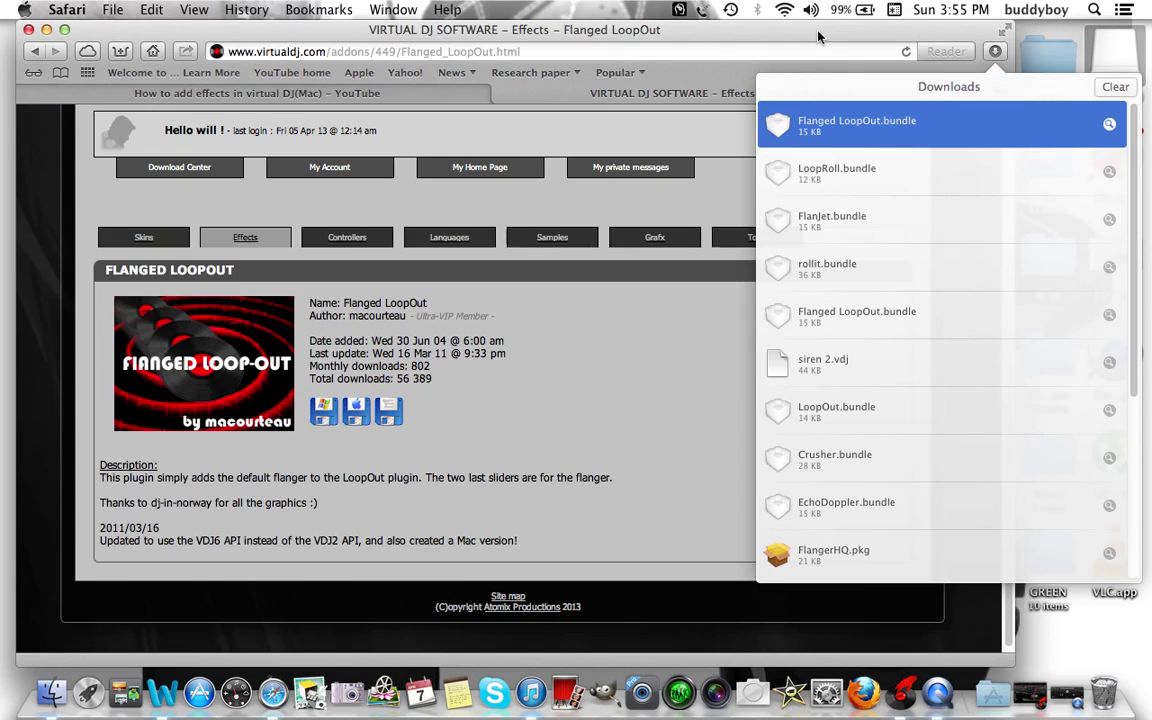
Drag Flanged LoopOut.bundle from the downloads list onto the desktop, then minimize Safari.
drag(818, 37, 721, 219)
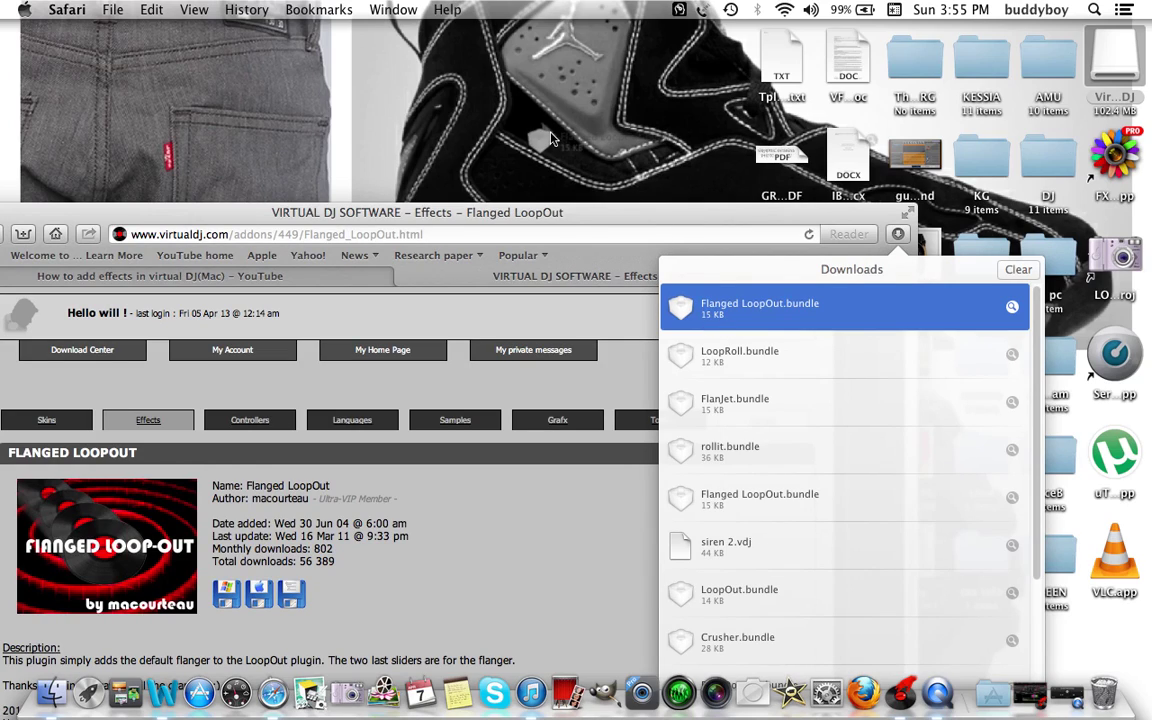
drag(707, 314, 480, 122)
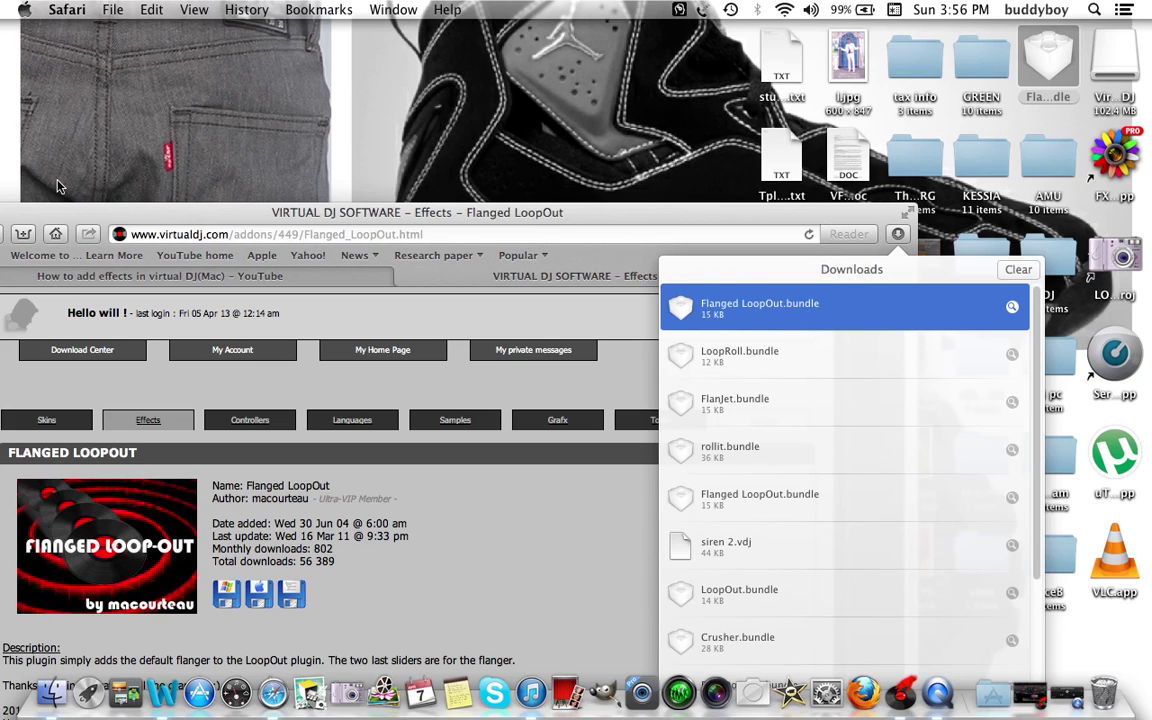
drag(62, 207, 311, 110)
key(super+m)
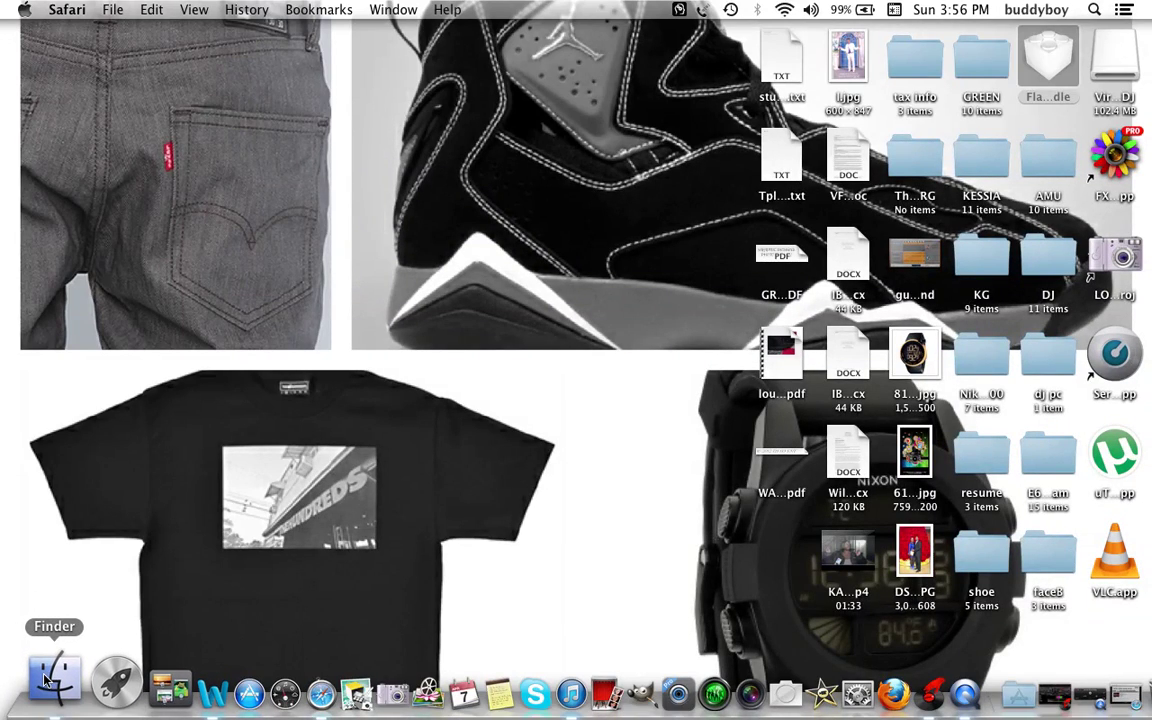
Open a Finder window and land on the home folder after dismissing the Untitled CD alert.
click(52, 684)
click(50, 680)
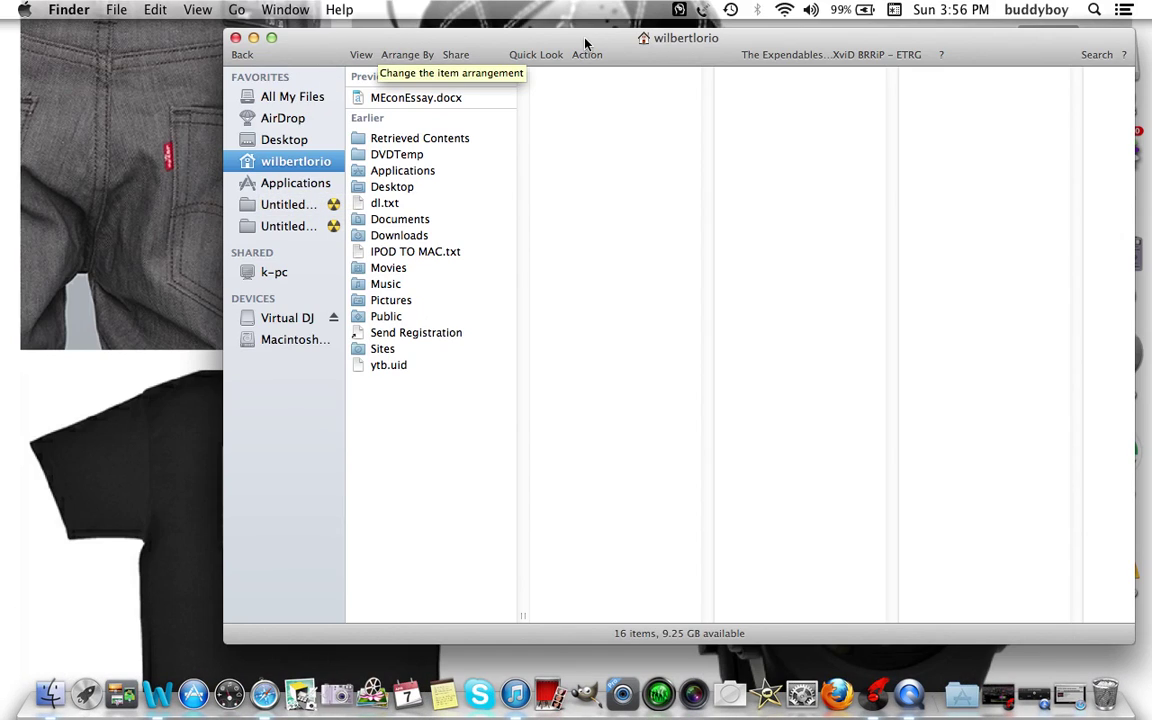
drag(399, 36, 300, 28)
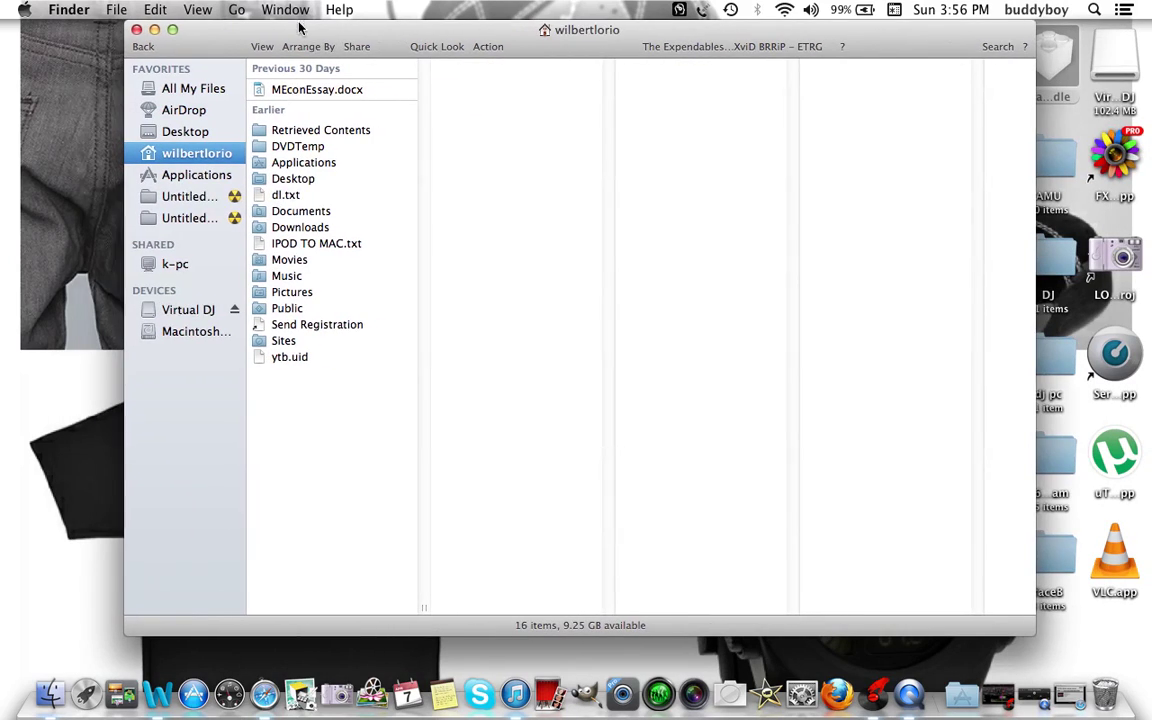
click(165, 175)
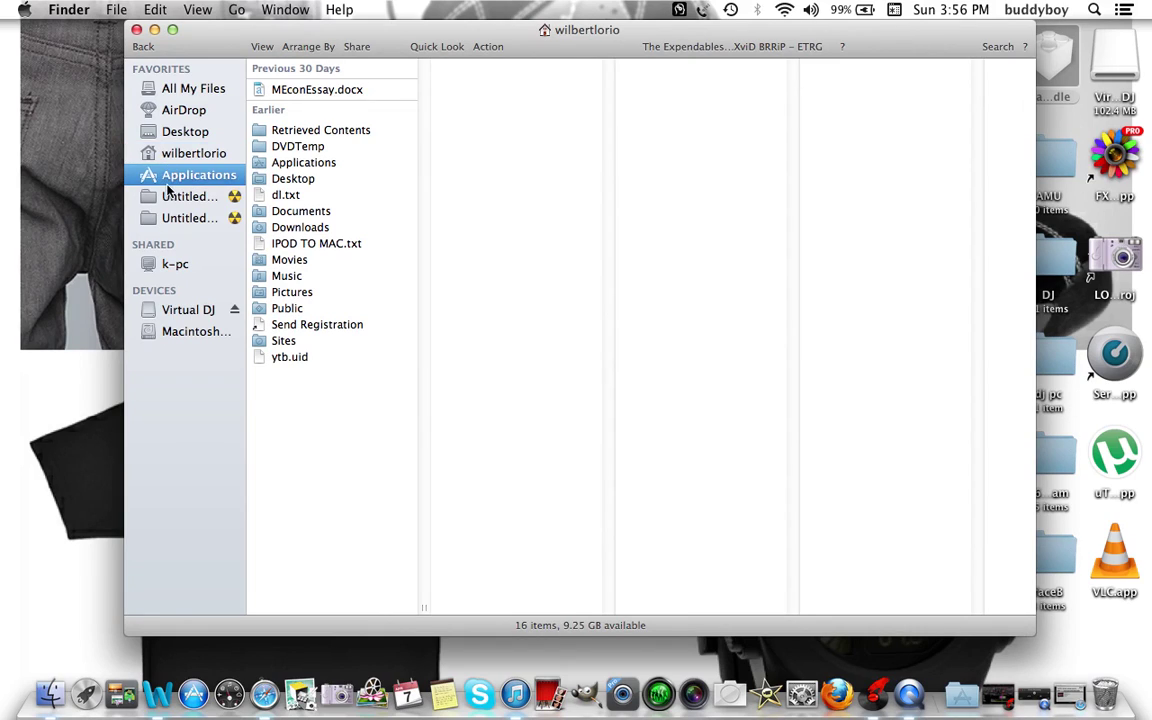
click(168, 198)
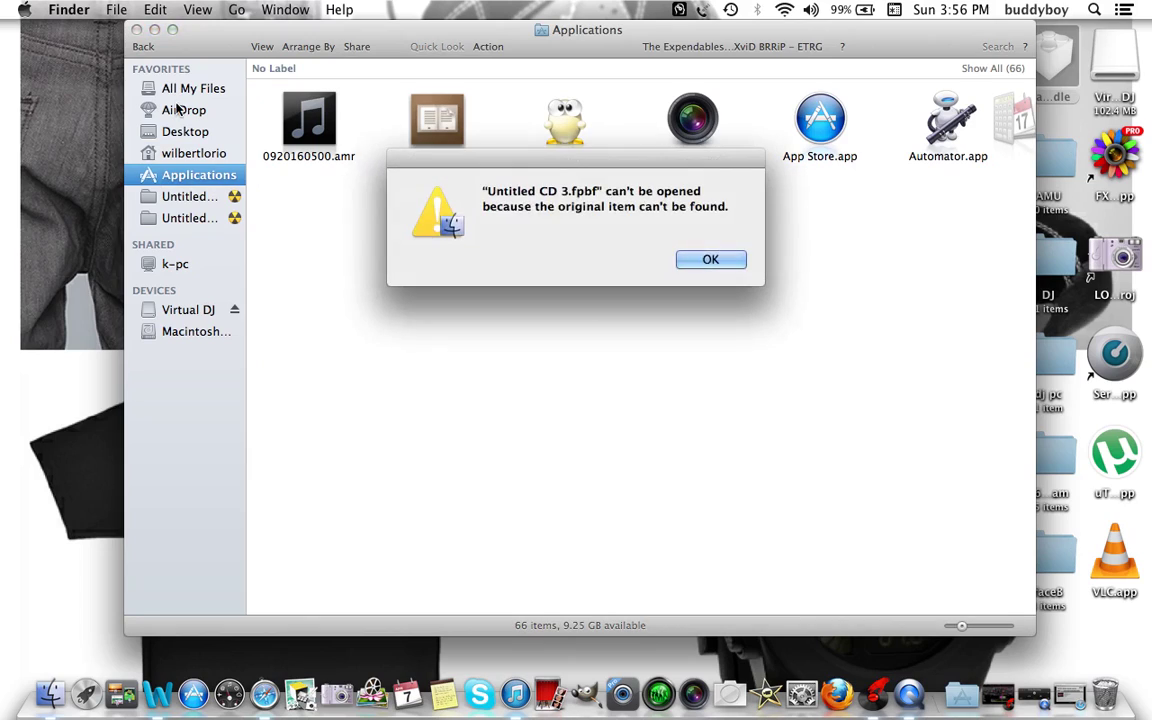
click(708, 261)
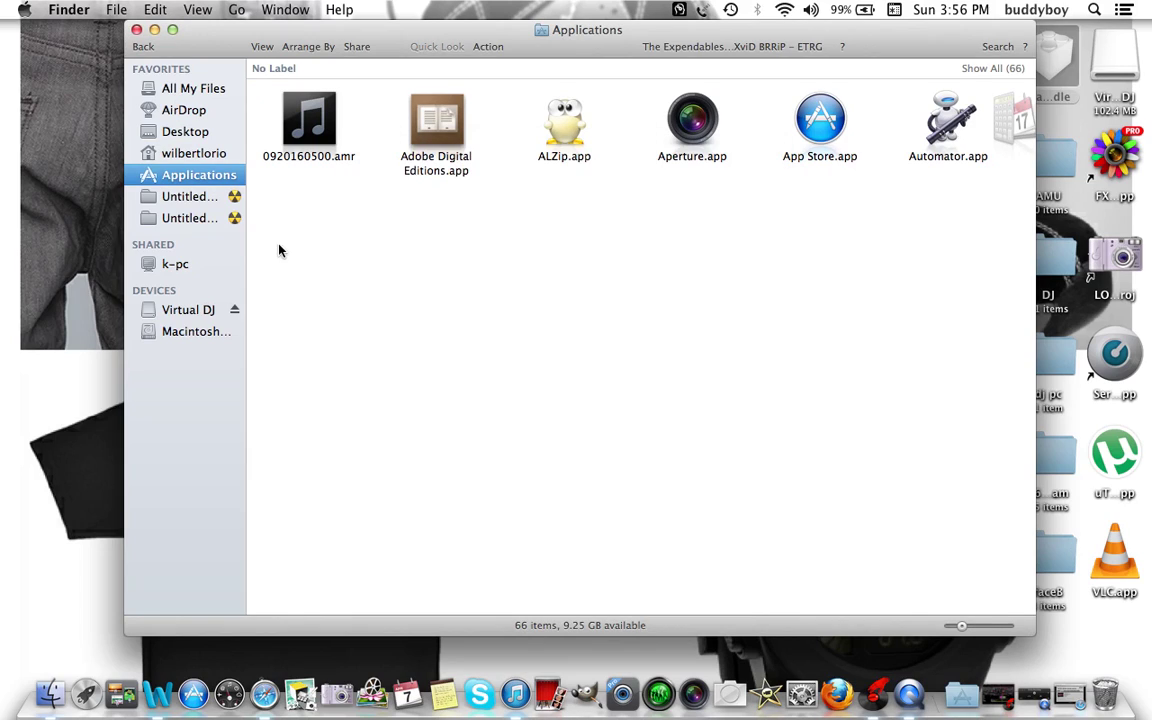
click(178, 155)
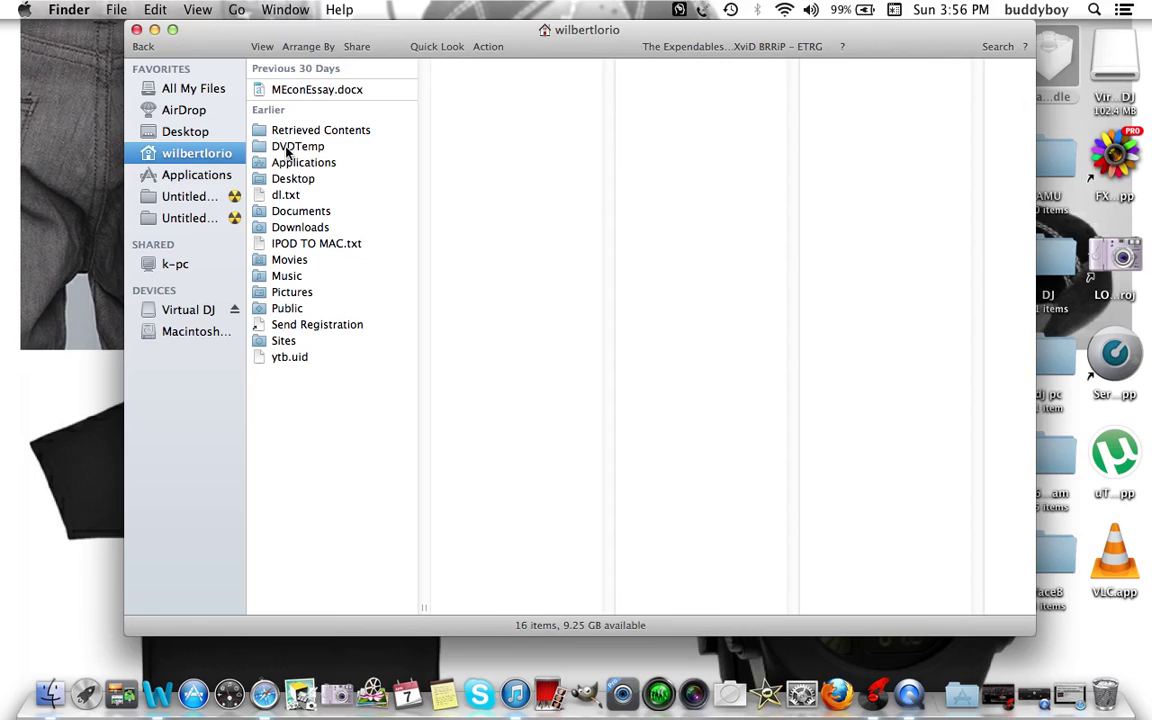
Open Documents, arrange its files by Name, and open the VirtualDJ folder.
click(300, 213)
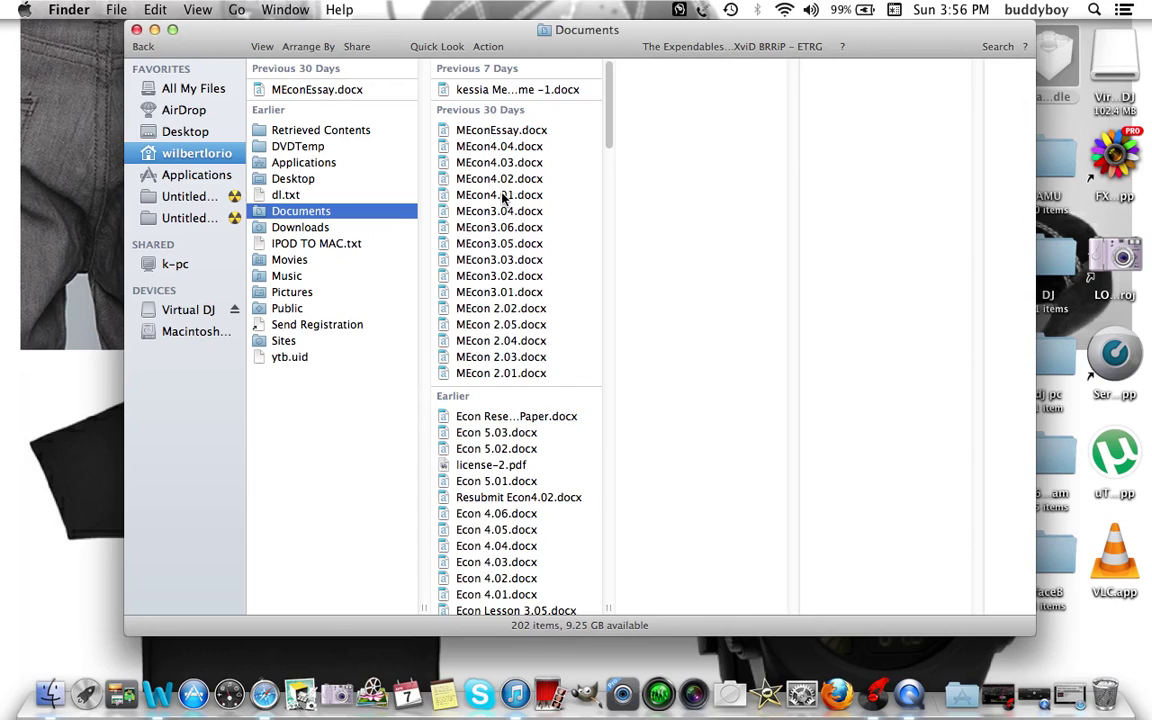
click(295, 49)
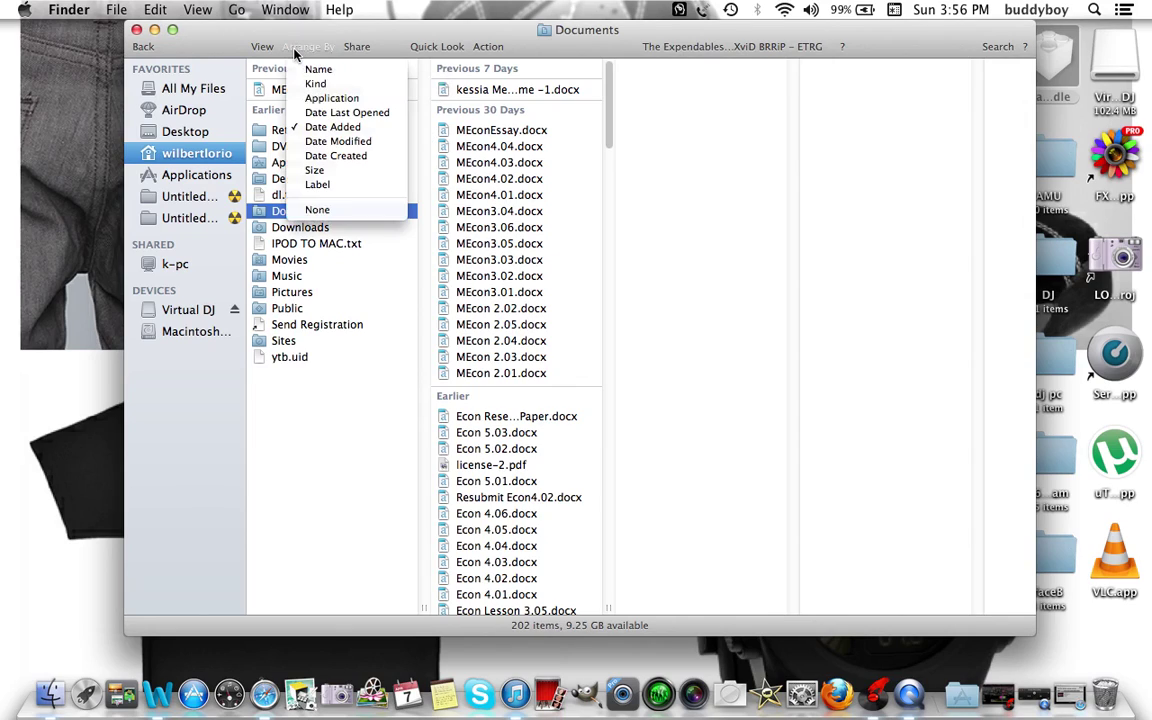
click(310, 69)
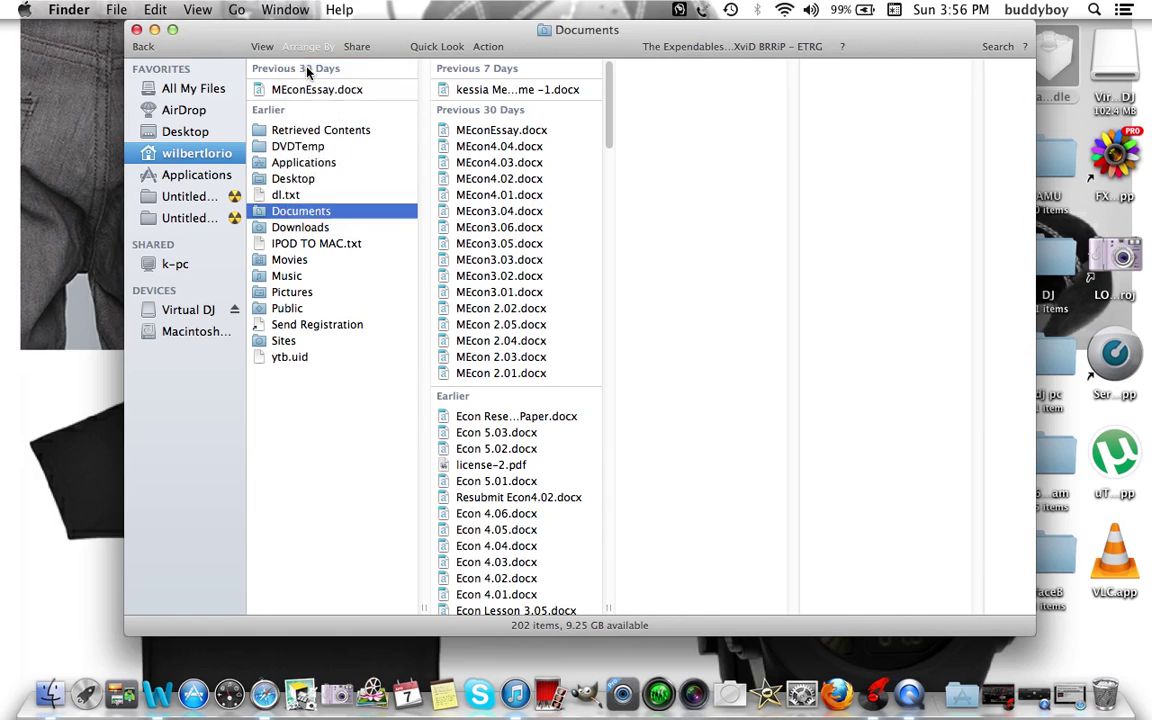
scroll(505, 150, down, 1)
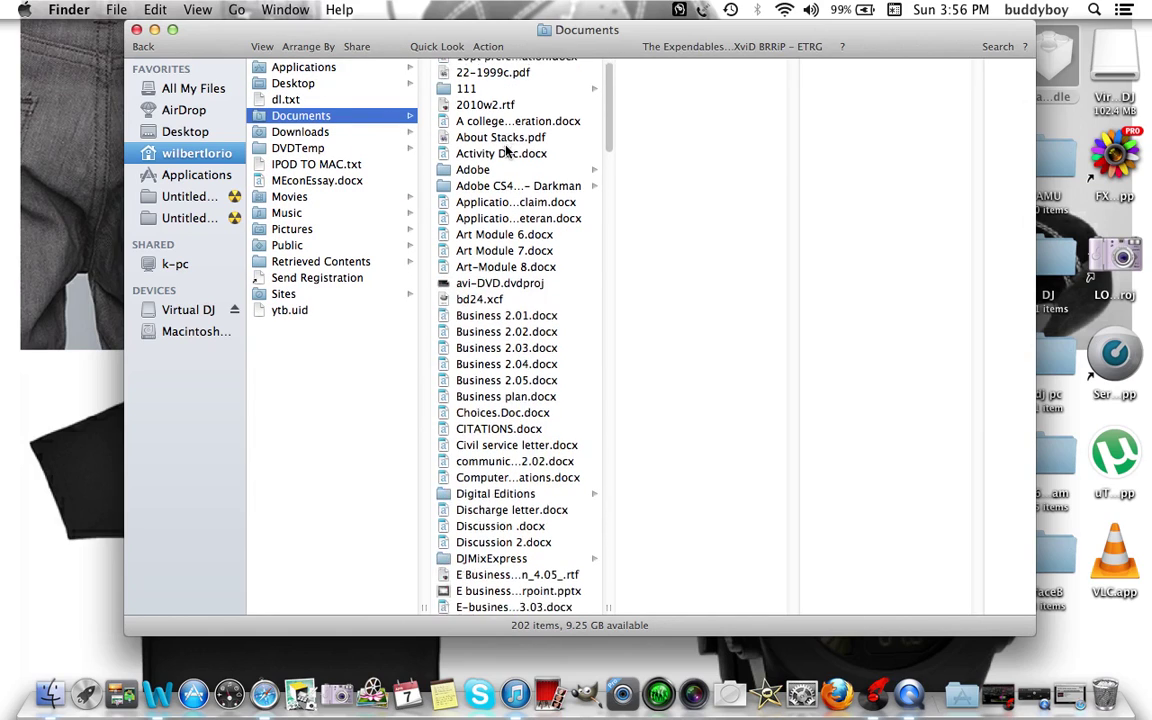
scroll(505, 150, down, 20)
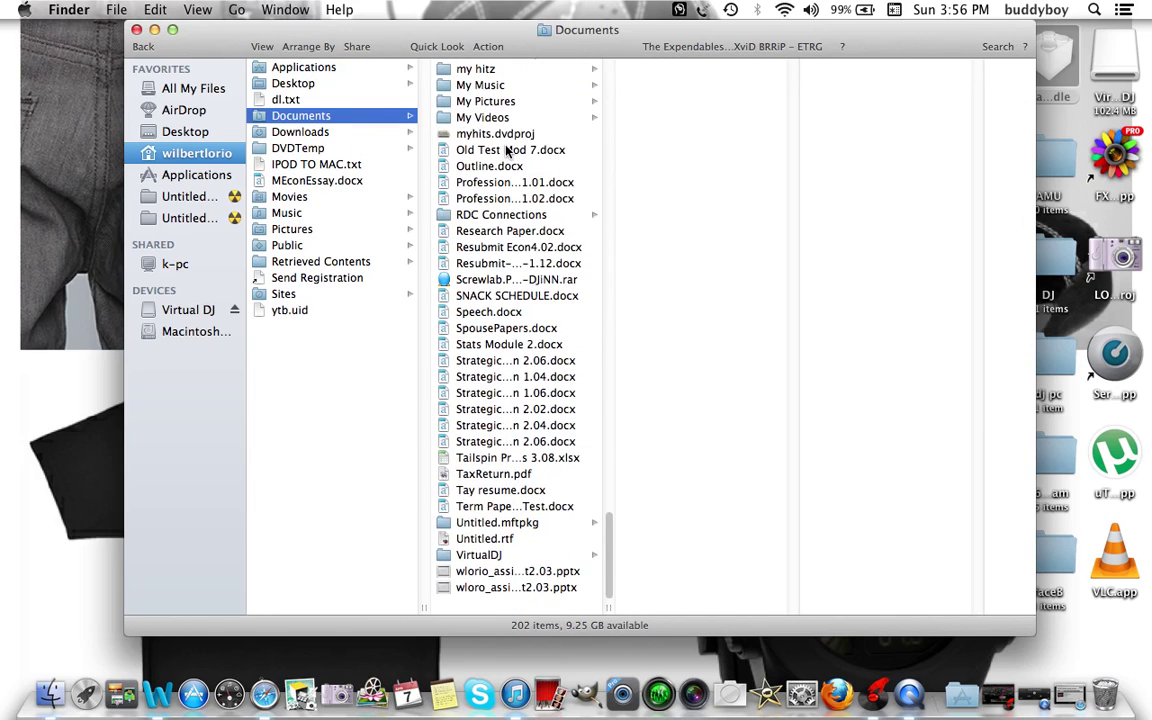
scroll(507, 150, up, 2)
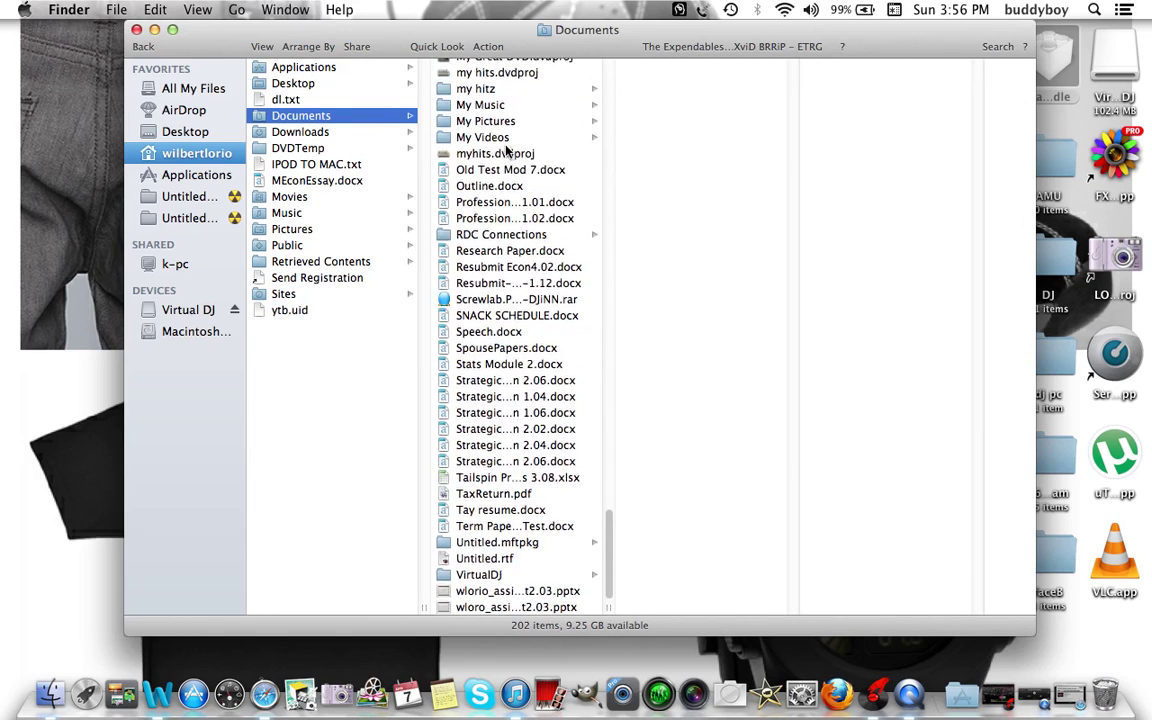
click(481, 576)
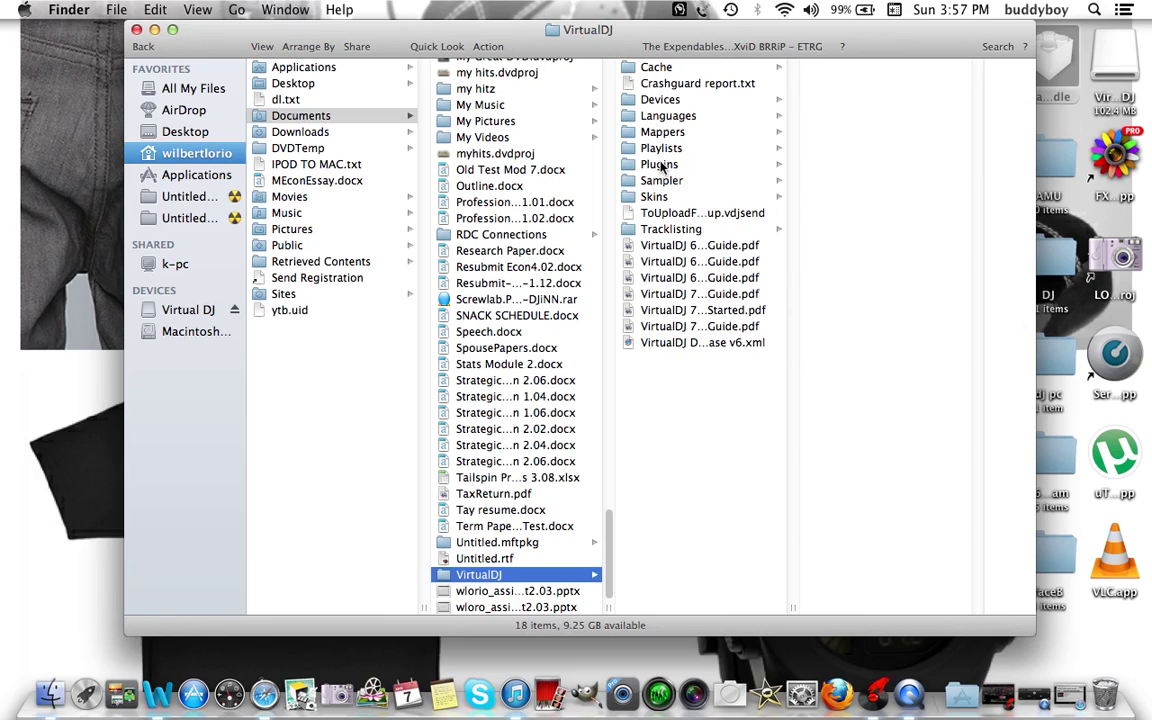
Open VirtualDJ's Plugins folder and then its SoundEffect subfolder.
click(659, 165)
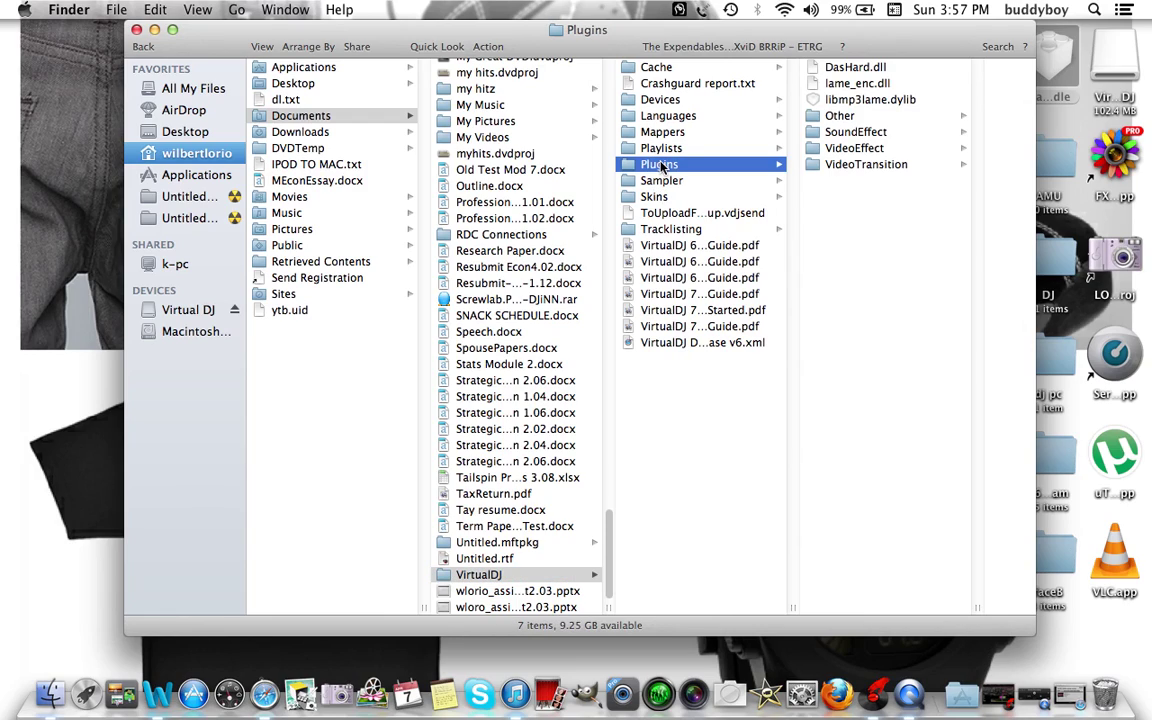
click(840, 133)
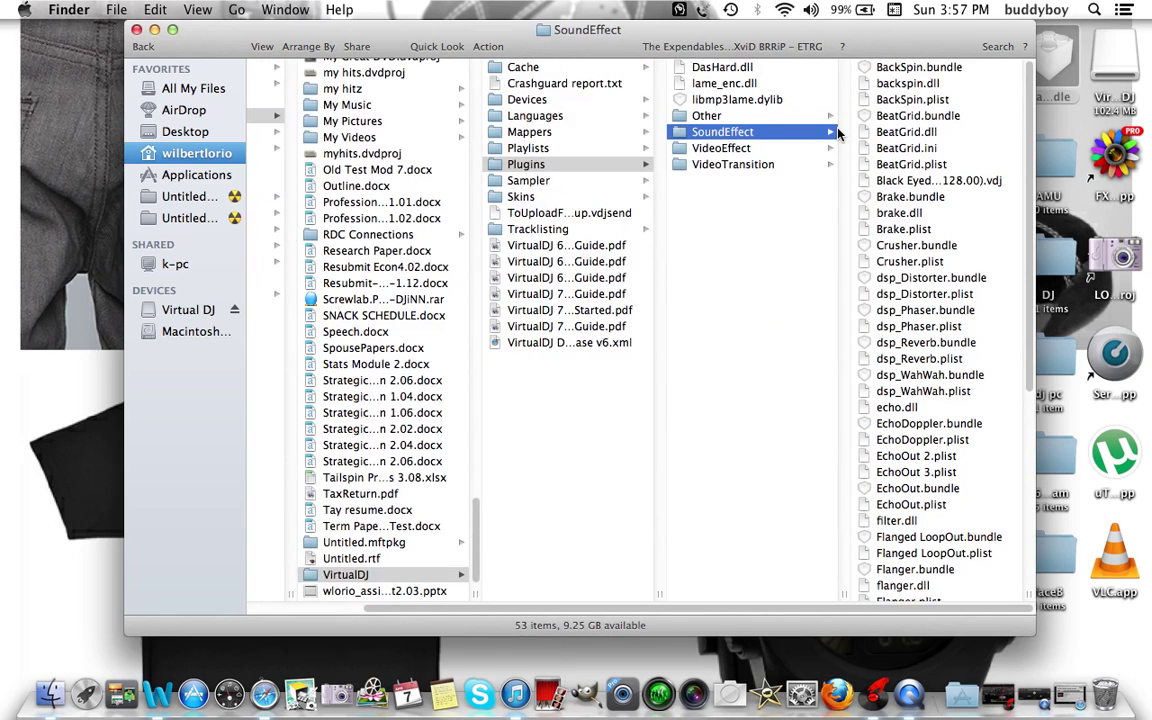
Copy Flanged LoopOut.bundle from the desktop into SoundEffect, replacing the existing copy.
drag(885, 35, 693, 36)
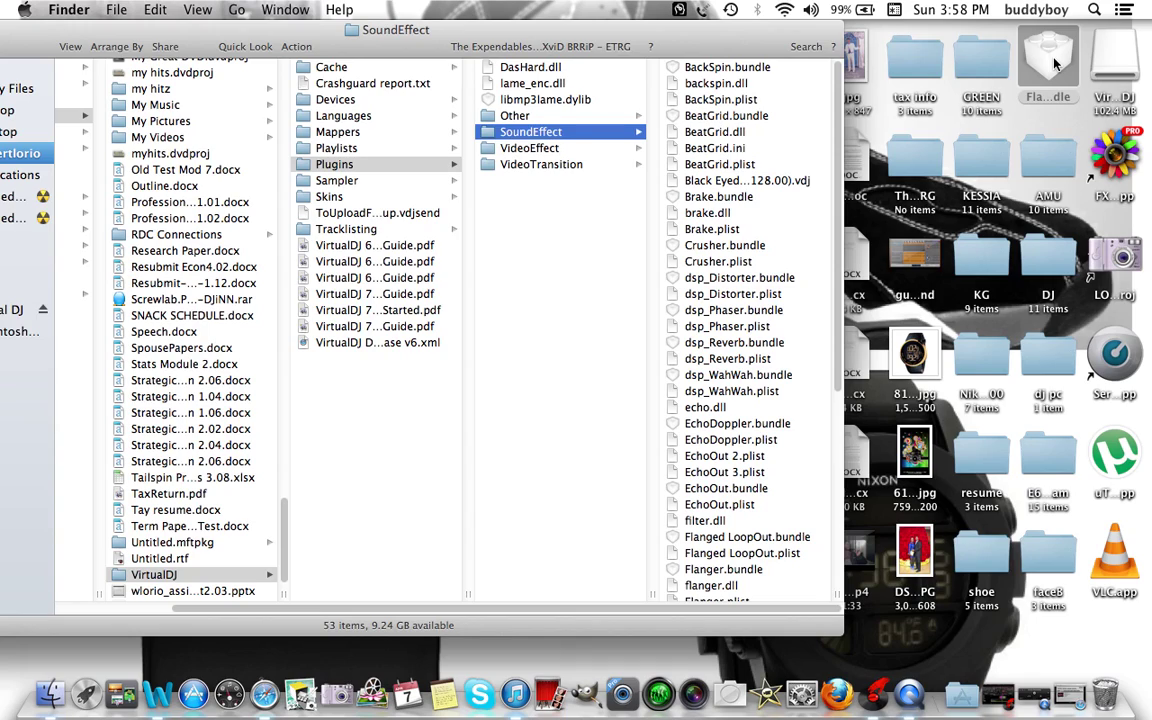
drag(1054, 64, 797, 204)
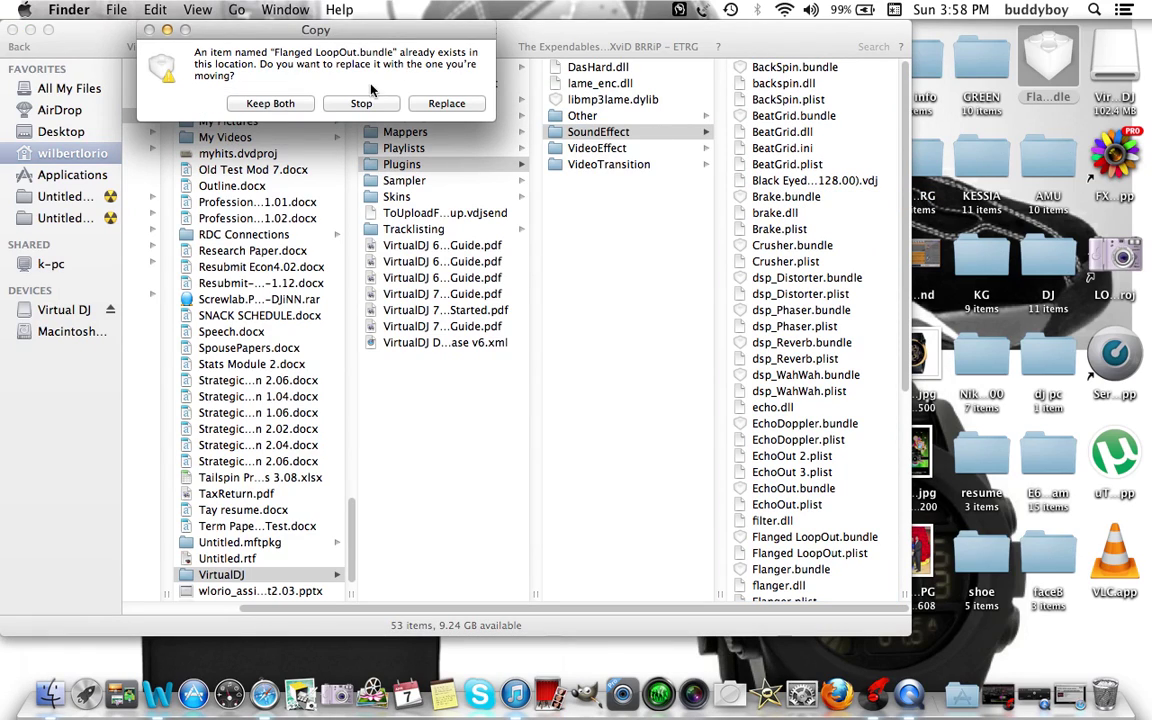
click(442, 103)
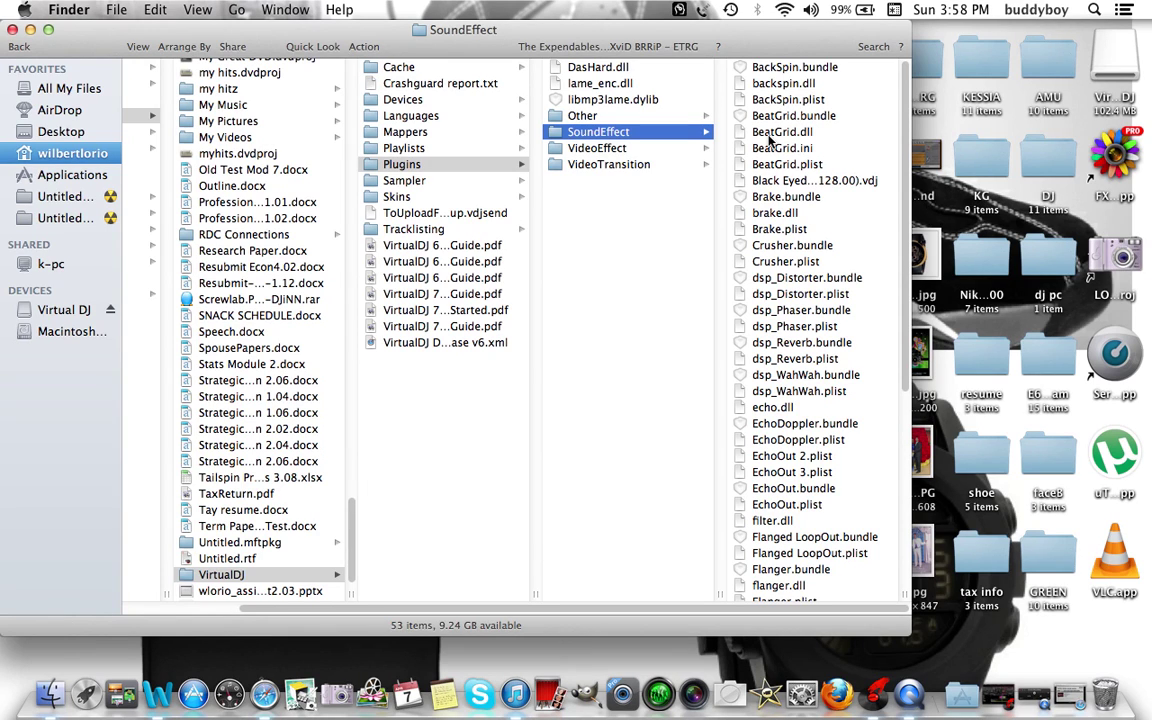
mouse_move(3, 3)
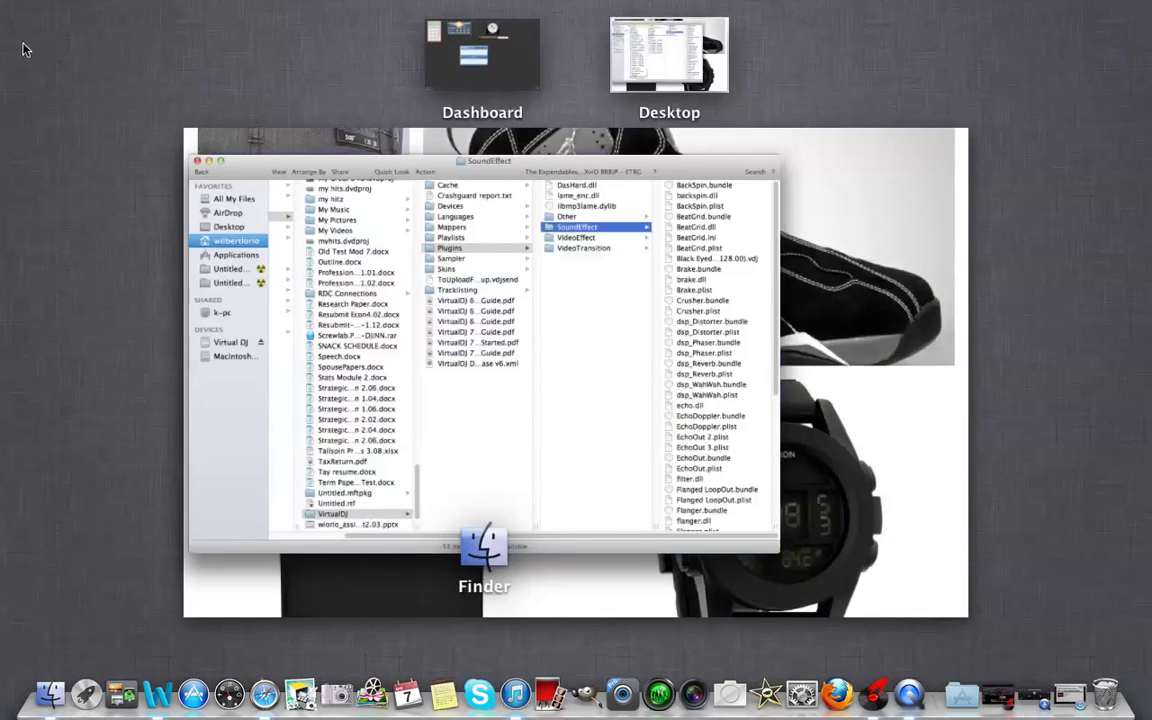
click(216, 178)
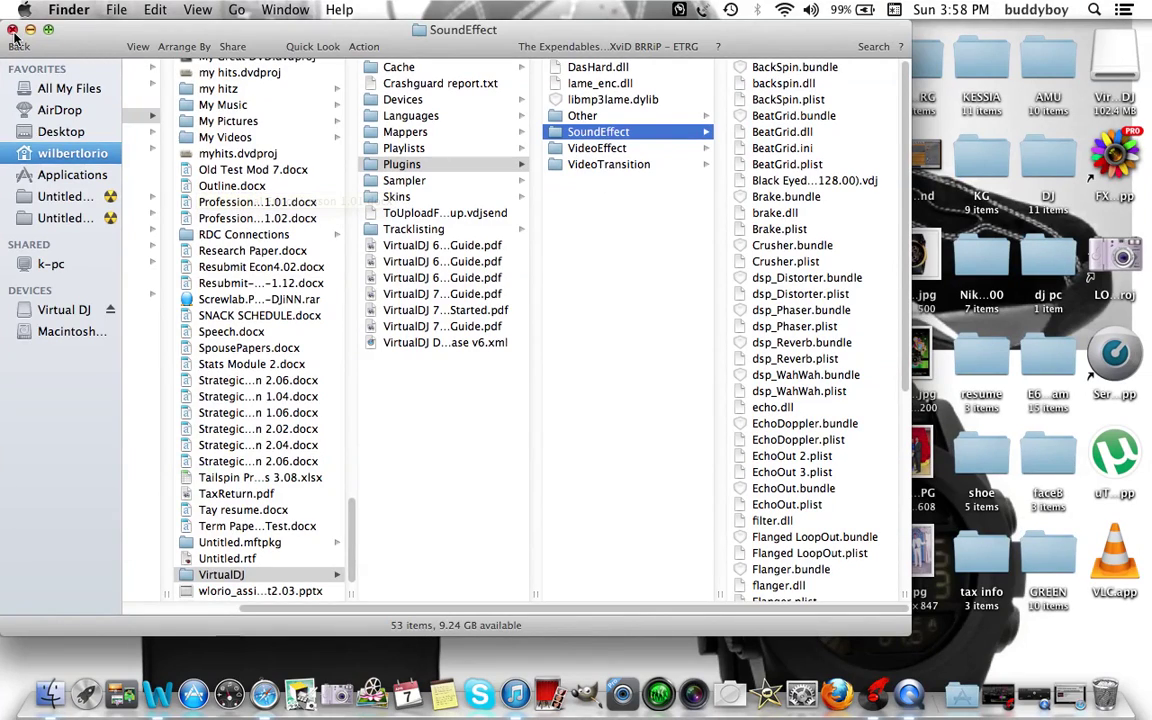
Close the SoundEffect Finder window and bring VirtualDJ Pro back on screen.
click(12, 30)
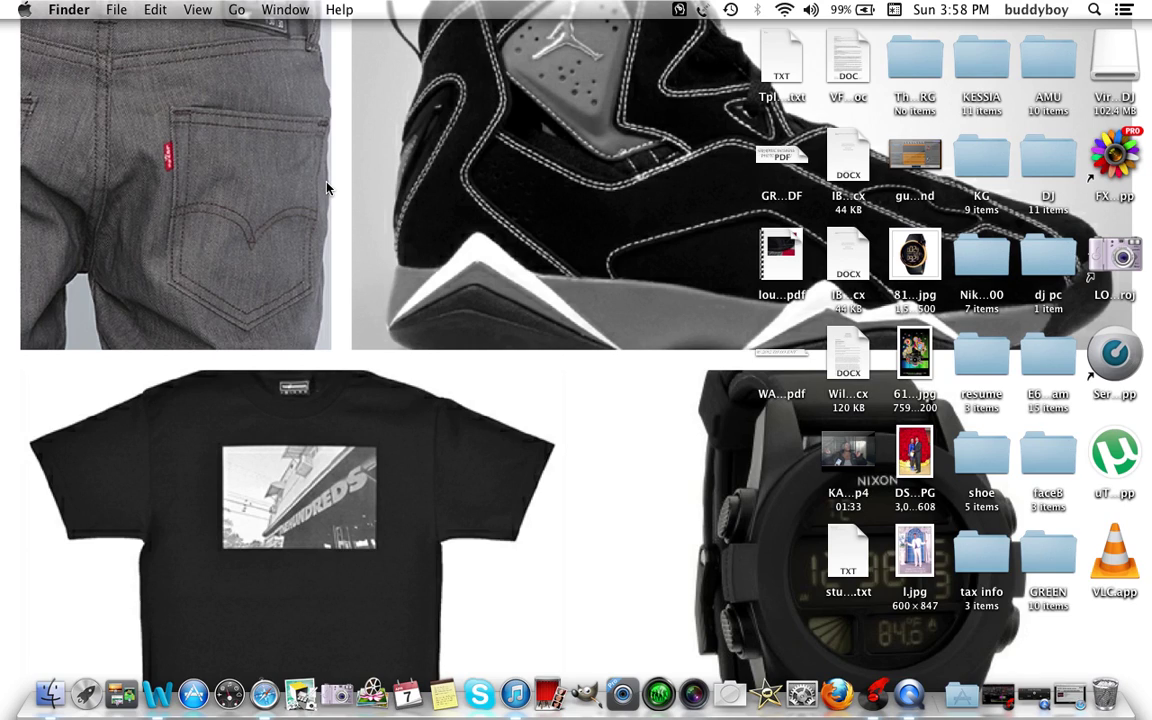
click(988, 697)
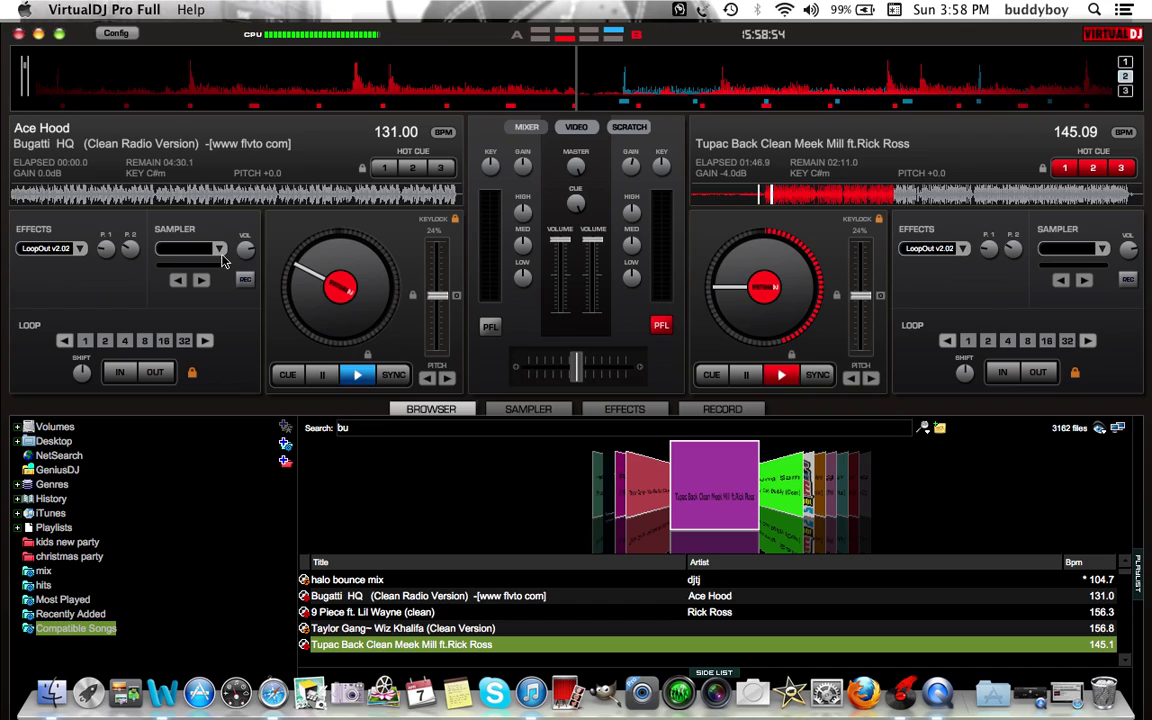
Choose Flanged LoopOut as the left deck's effect and raise the system volume.
click(82, 249)
click(86, 254)
click(80, 249)
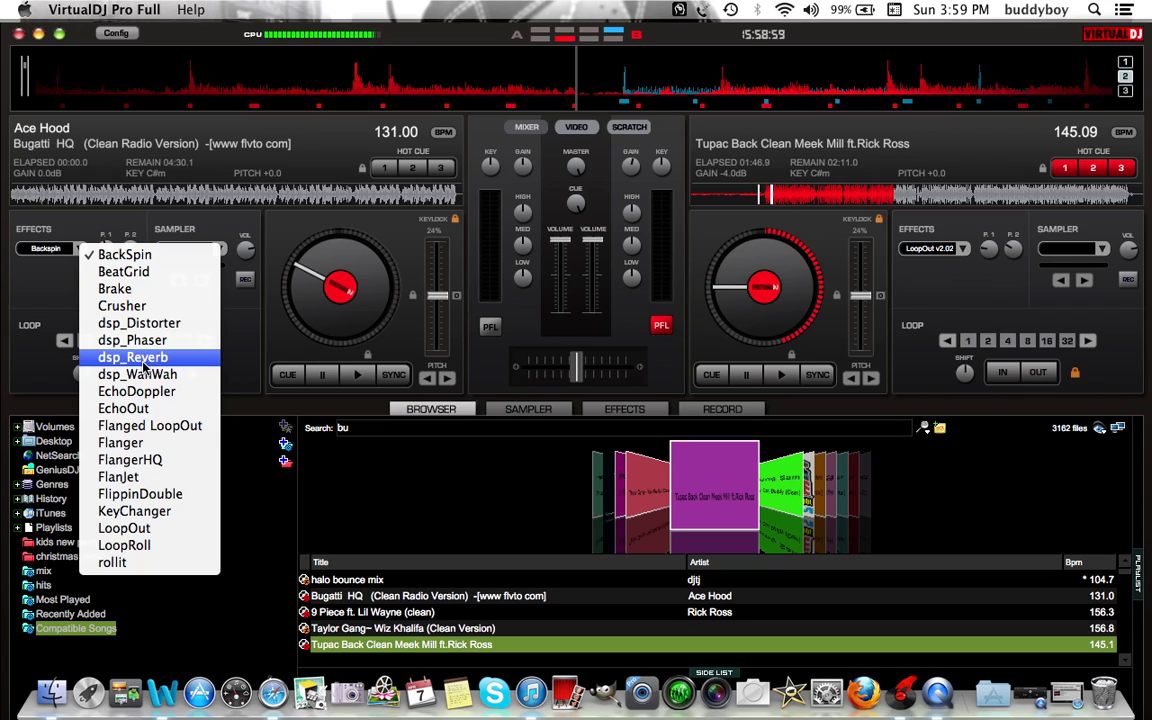
click(140, 428)
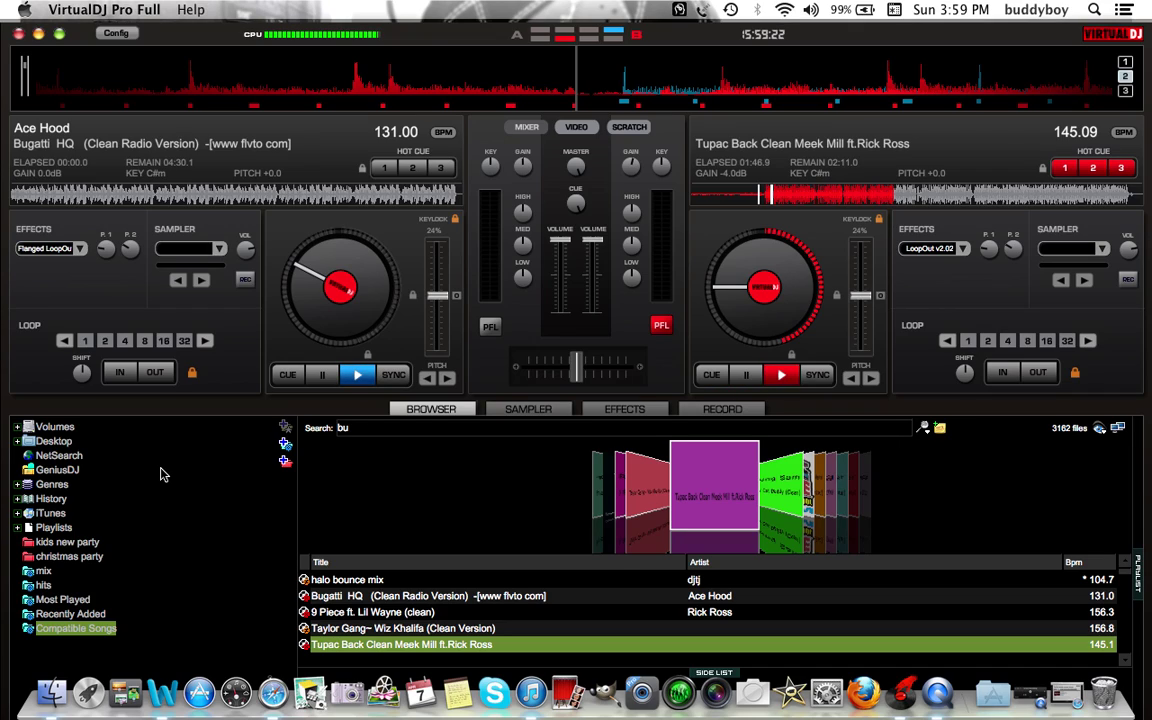
key(XF86AudioRaiseVolume)
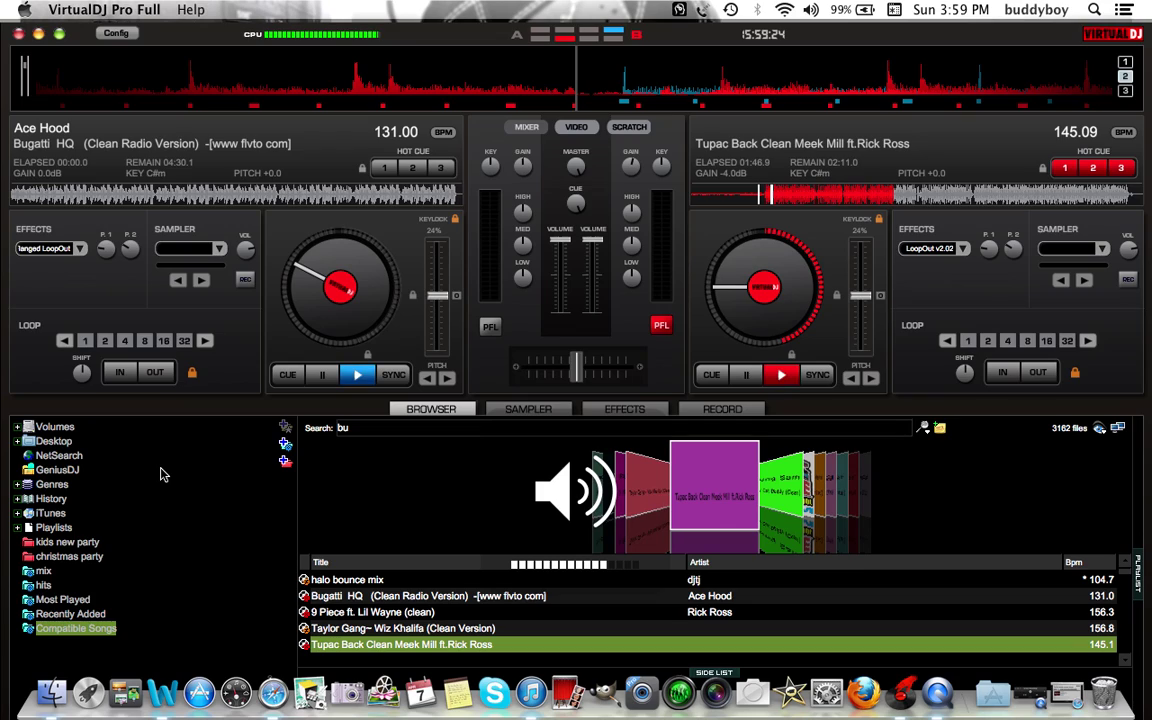
Play the left deck's Ace Hood track and activate its Flanged LoopOut effect.
click(360, 375)
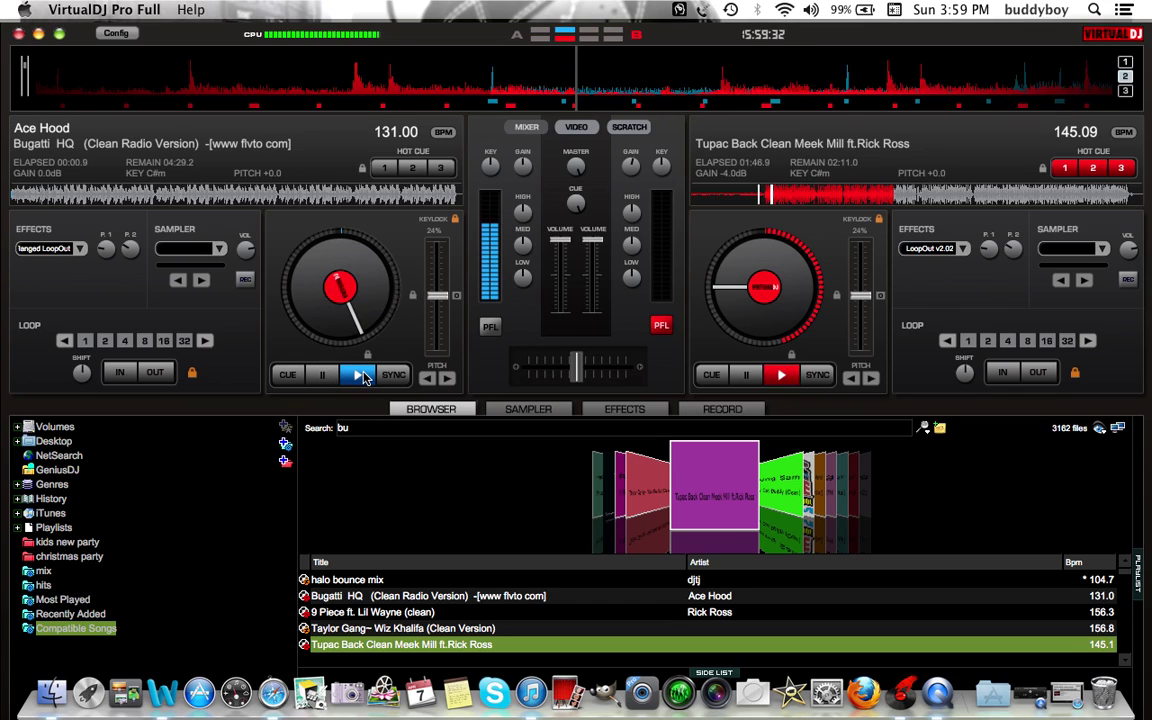
key(XF86AudioRaiseVolume)
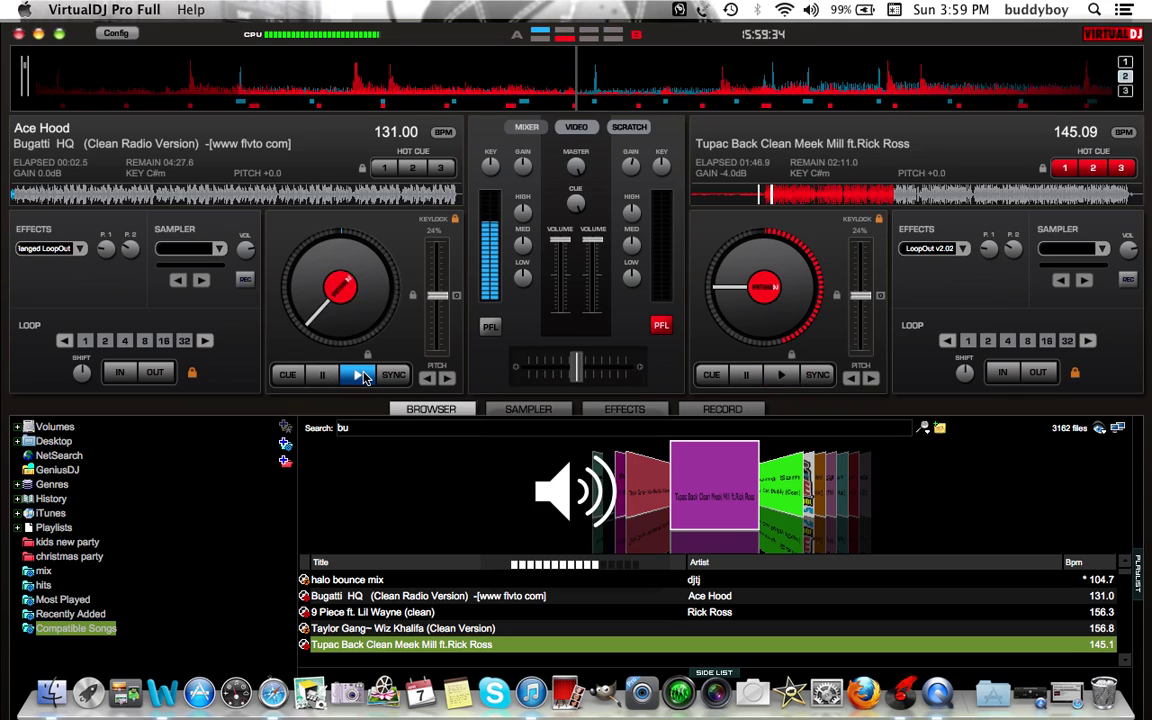
click(79, 250)
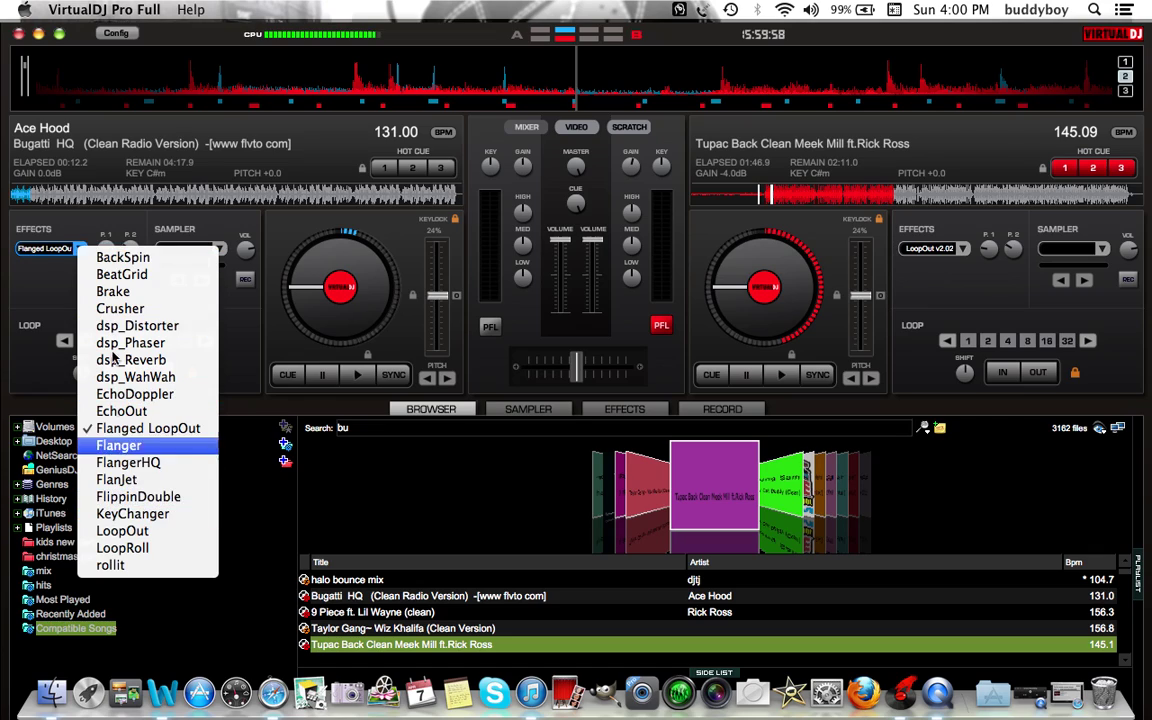
click(68, 302)
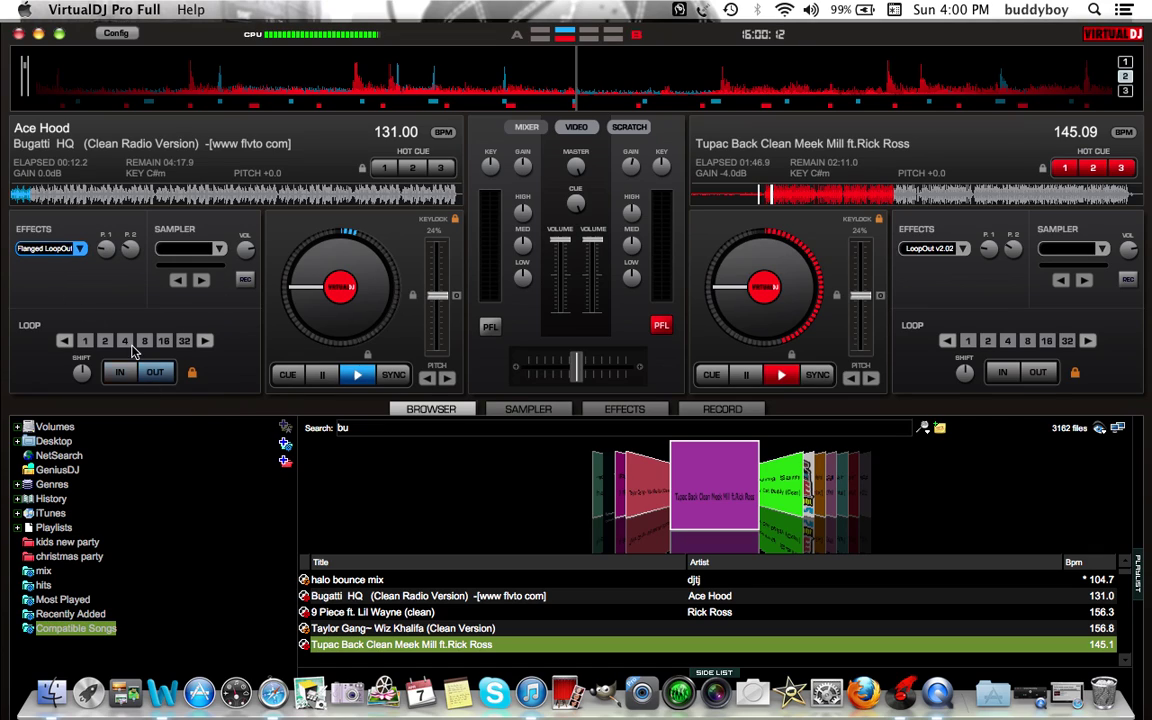
click(66, 253)
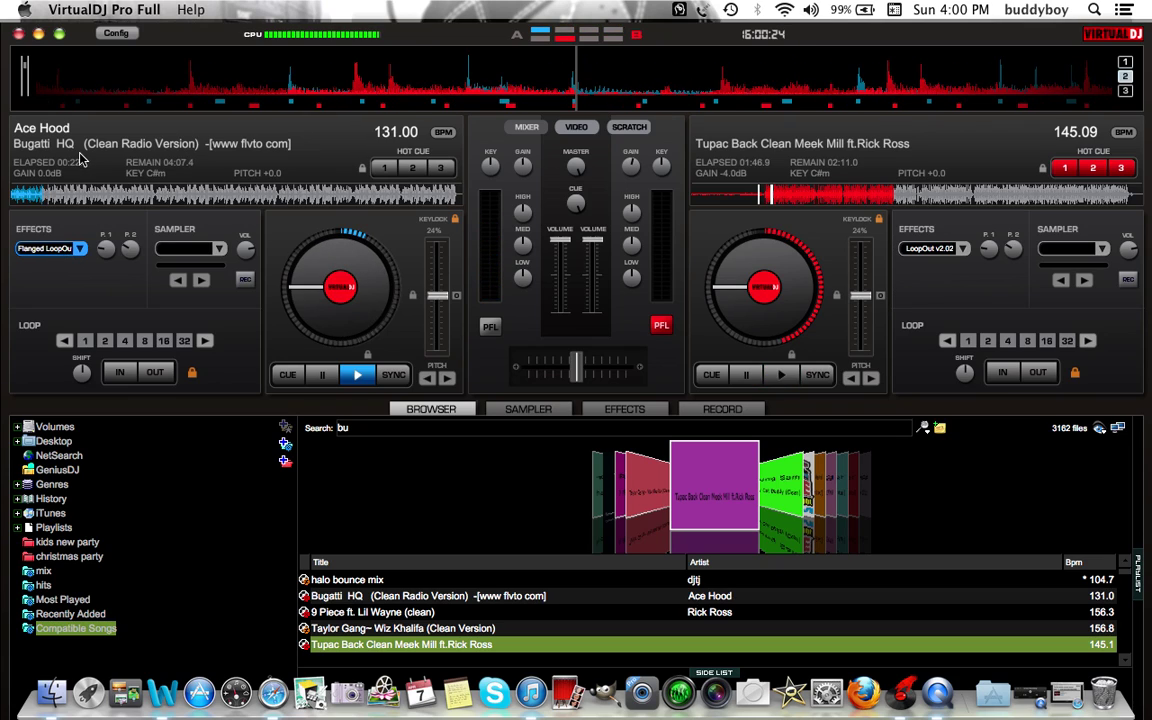
Minimize the VirtualDJ window and switch to the Screen Recording in QuickTime Player.
click(38, 35)
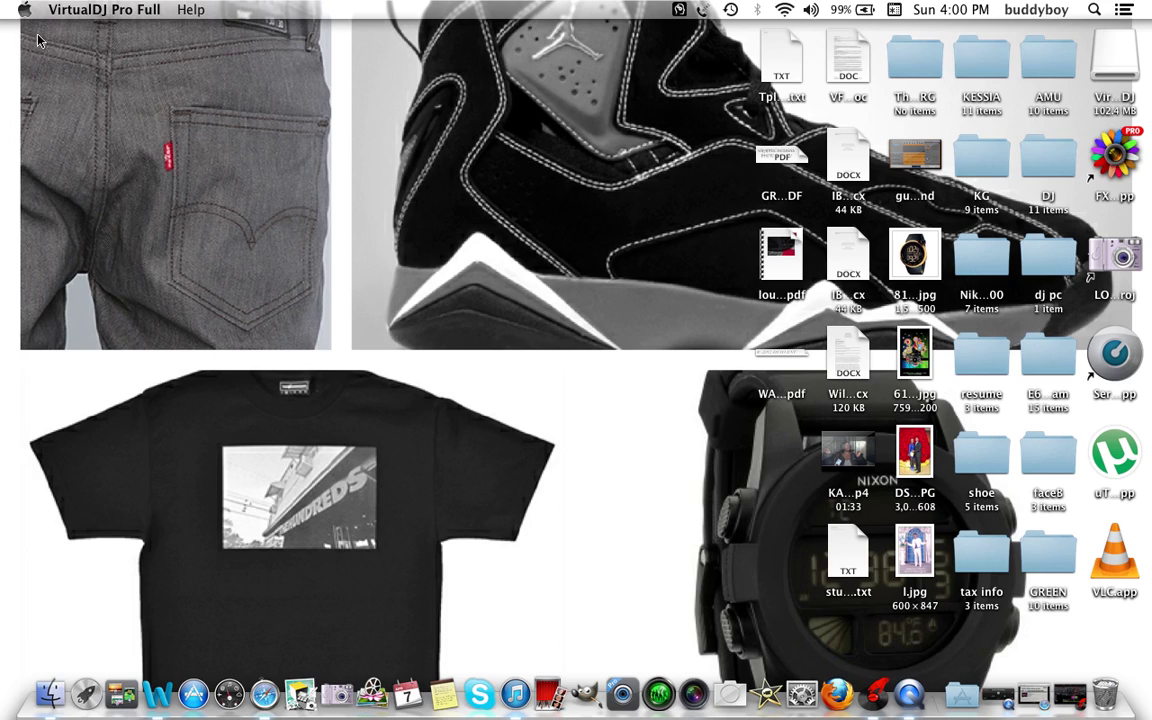
click(997, 687)
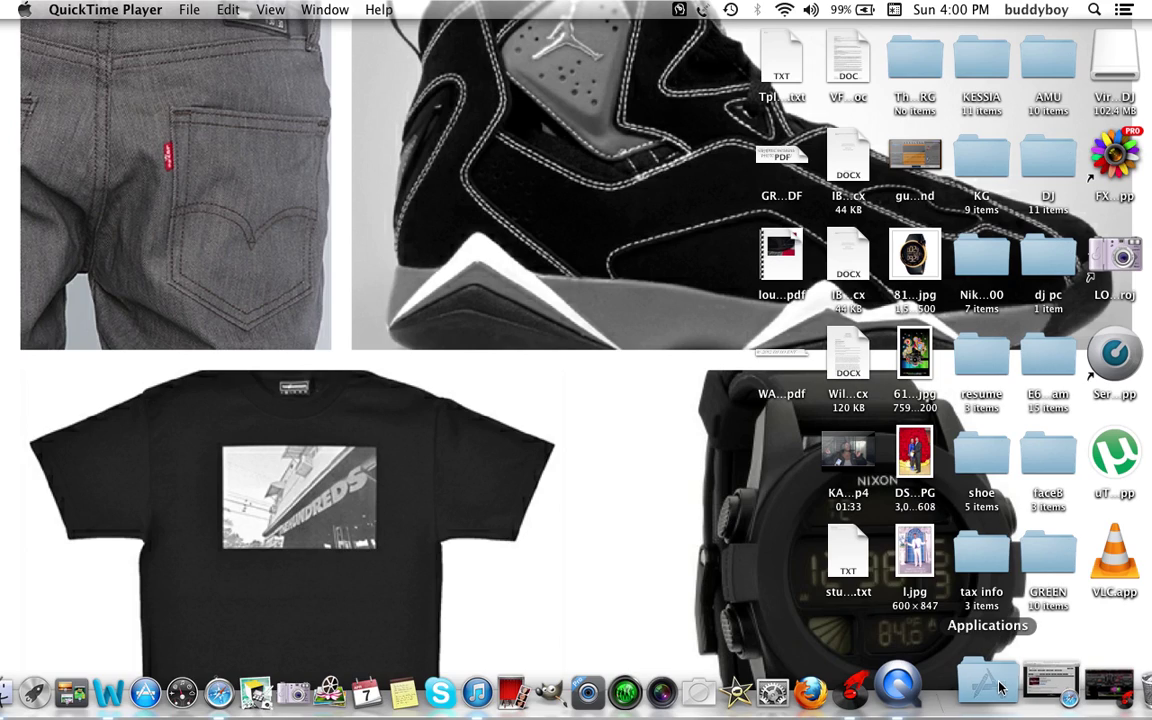